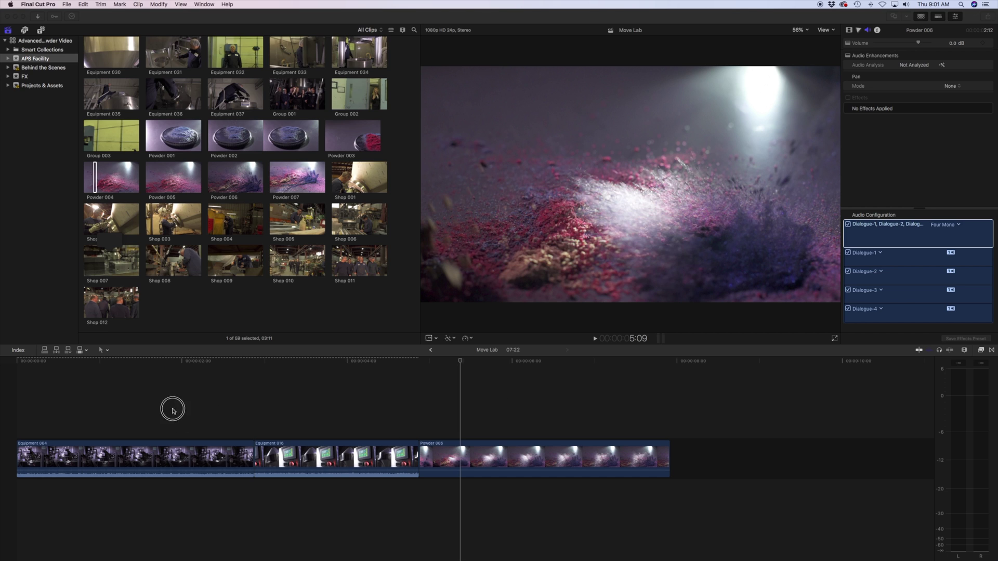
{"action": "left_click", "coordinate": [392, 471]}
{"action": "left_click_drag", "start_coordinate": [430, 429], "coordinate": [200, 464]}
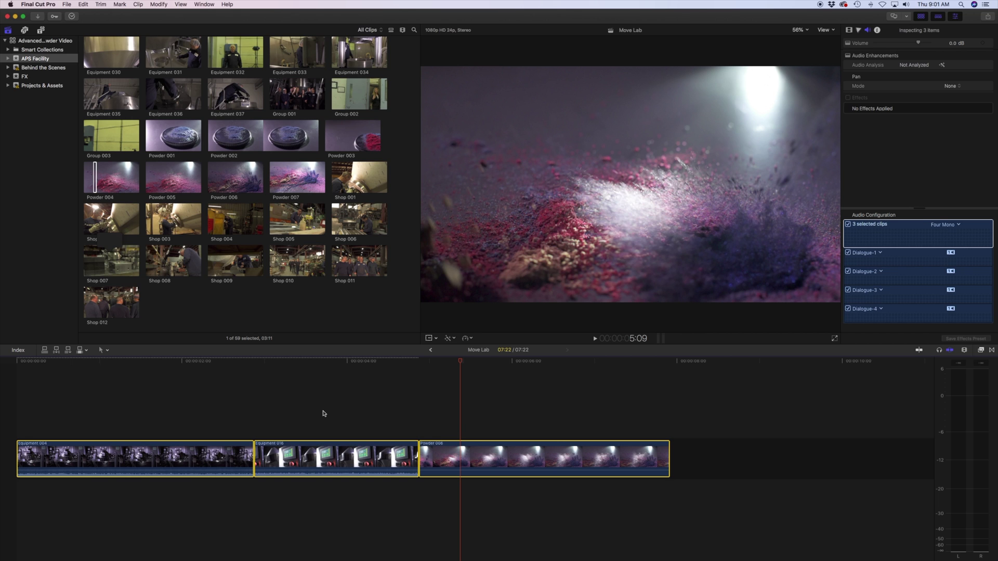
{"action": "left_click", "coordinate": [341, 395]}
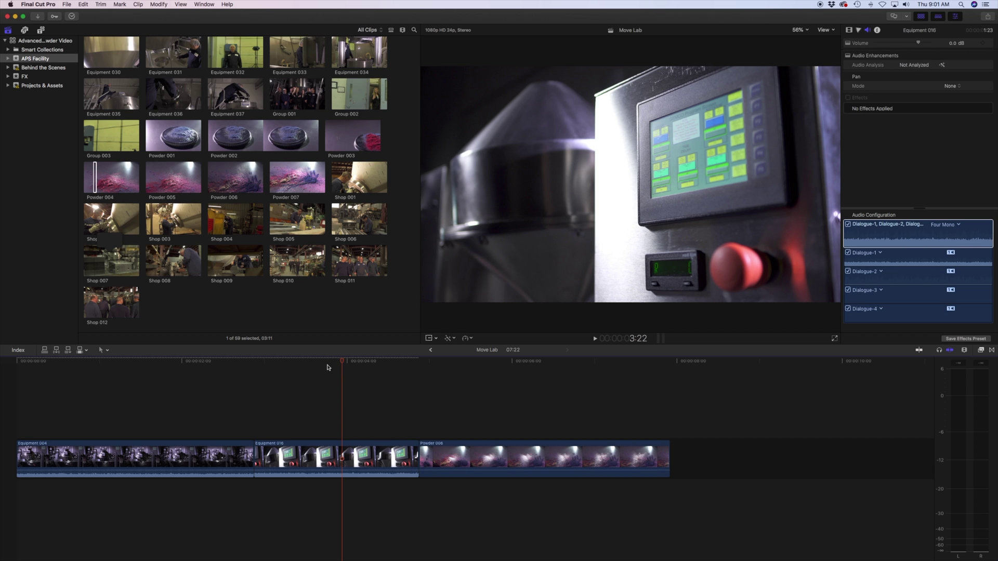
{"action": "left_click_drag", "start_coordinate": [228, 360], "coordinate": [207, 363]}
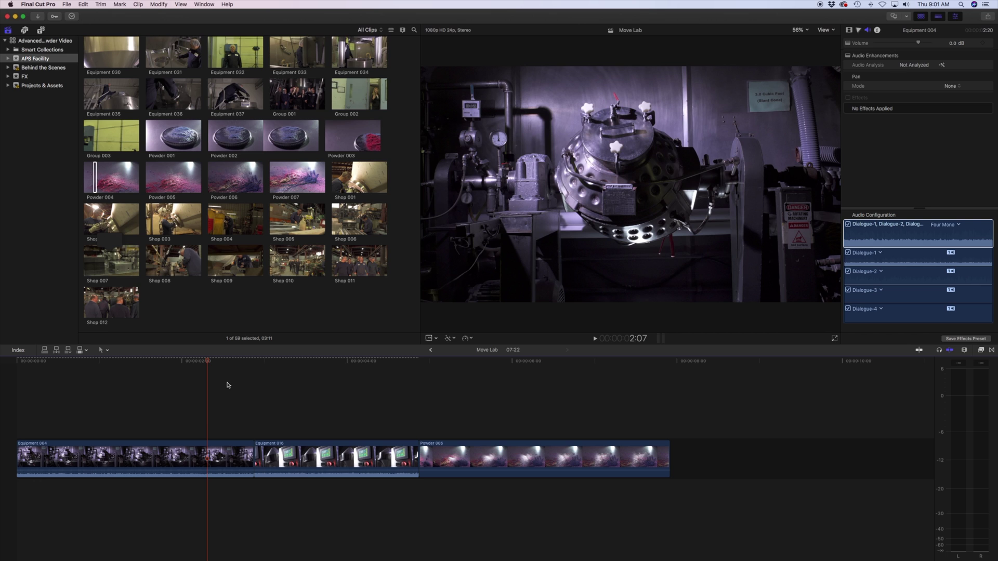
{"action": "key", "text": "super+b"}
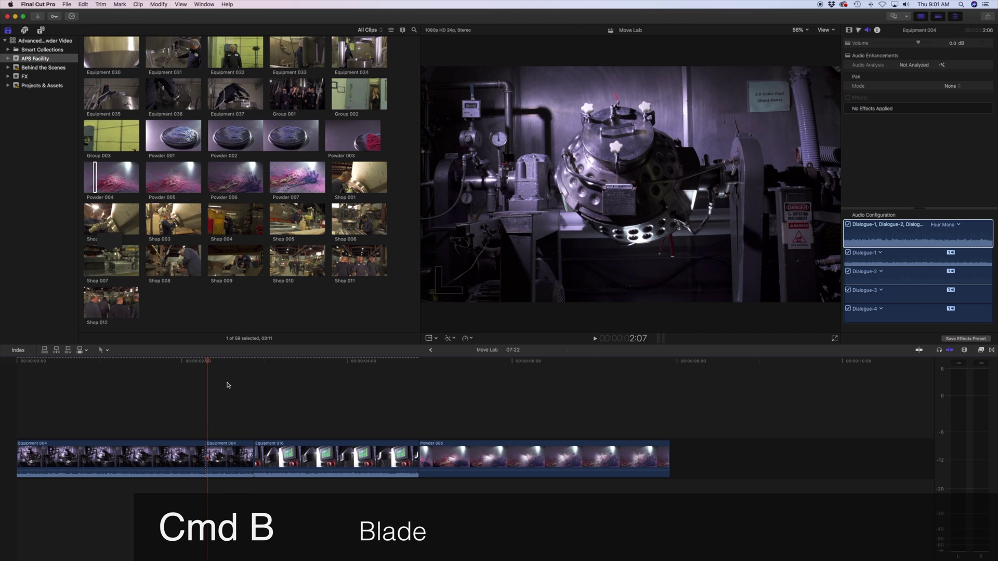
{"action": "left_click_drag", "start_coordinate": [189, 364], "coordinate": [159, 364]}
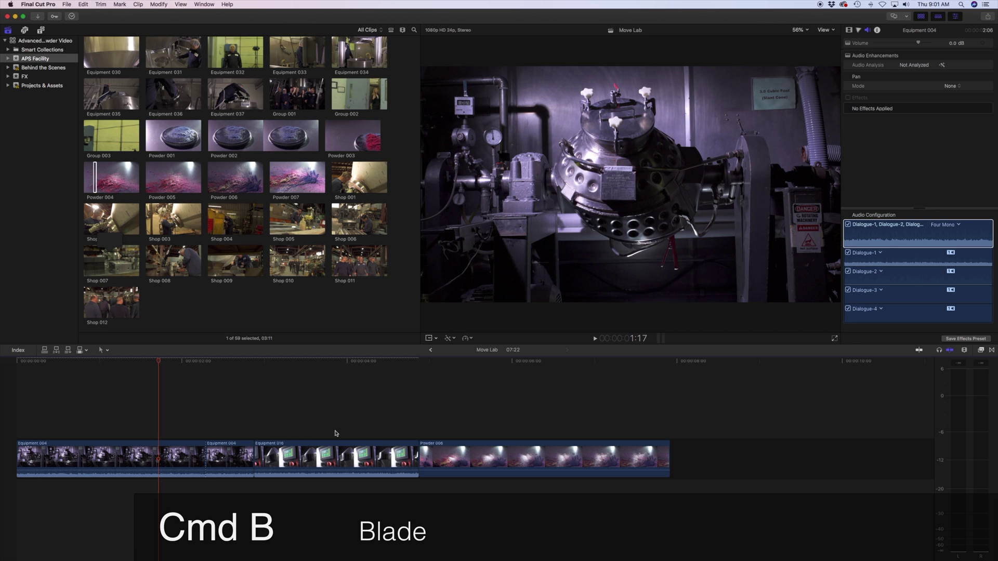
{"action": "key", "text": "super+z"}
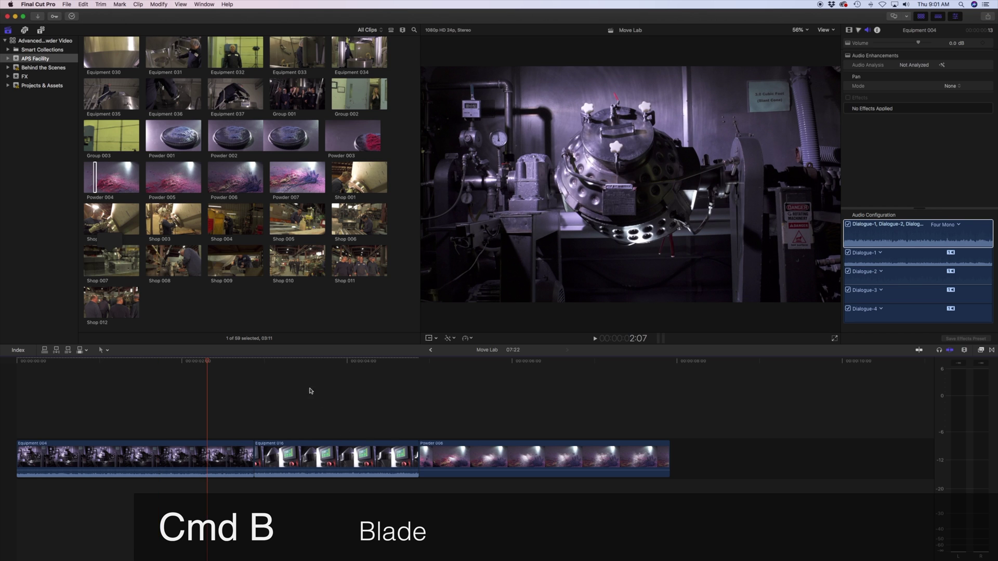
- Connect Powder 004 above Equipment 016 at the playhead, then split Equipment 016 there
{"action": "left_click", "coordinate": [288, 364]}
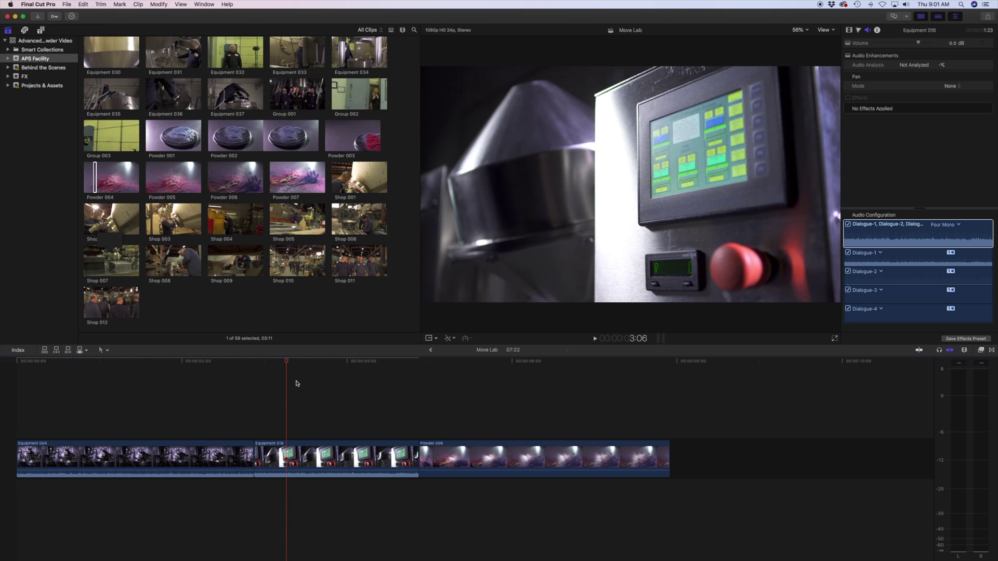
{"action": "key", "text": "q"}
{"action": "left_click", "coordinate": [323, 364]}
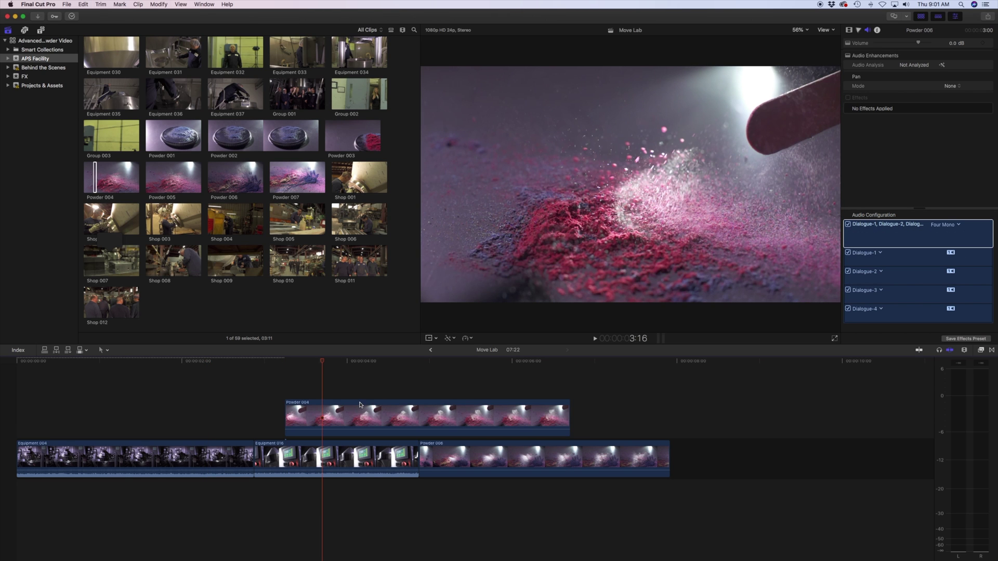
{"action": "key", "text": "super+b"}
- Select the second Equipment 016 segment, preview it, and reset the playhead inside Equipment 016
{"action": "left_click", "coordinate": [304, 360]}
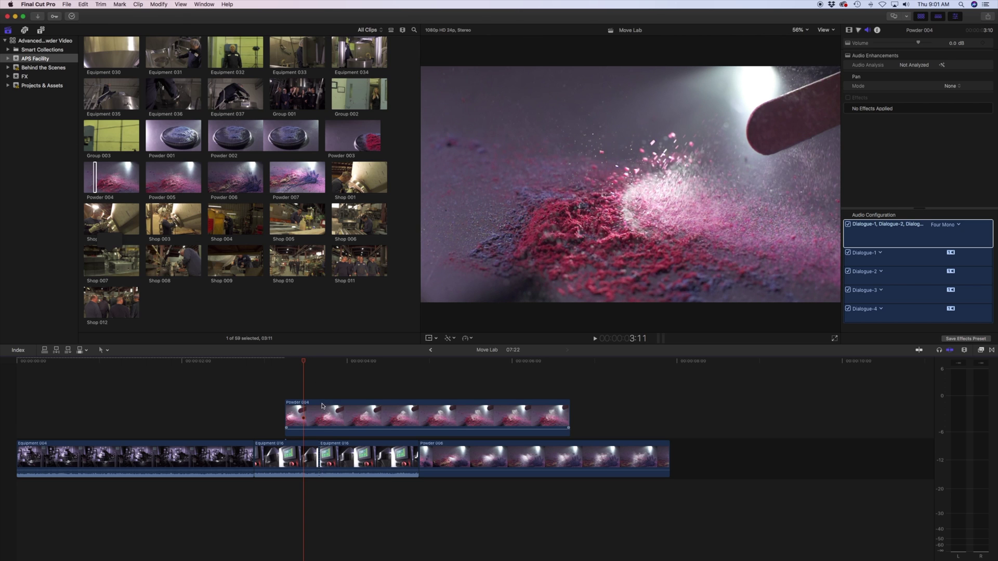
{"action": "left_click", "coordinate": [330, 457]}
{"action": "left_click", "coordinate": [333, 456]}
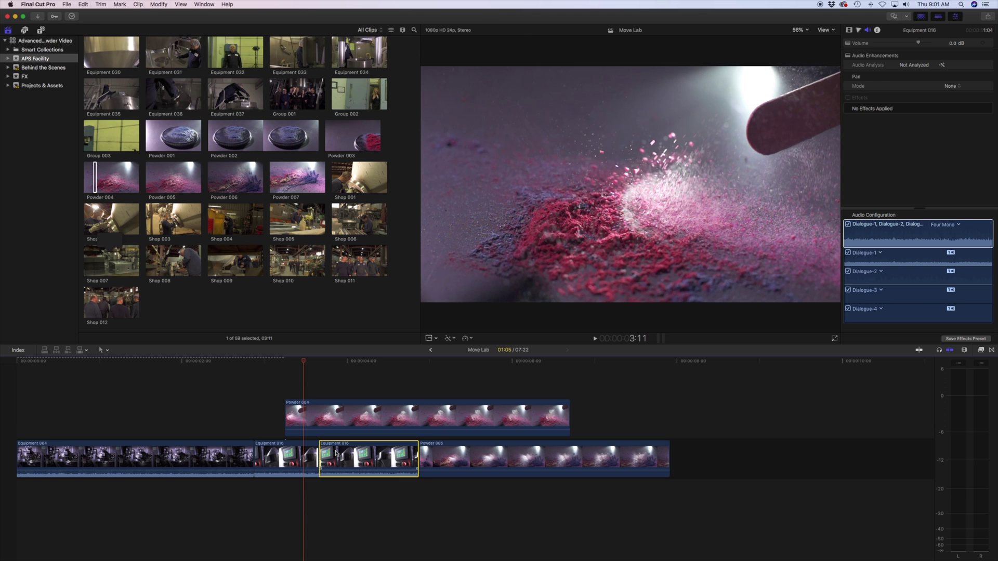
{"action": "key", "text": "l"}
{"action": "left_click", "coordinate": [327, 385]}
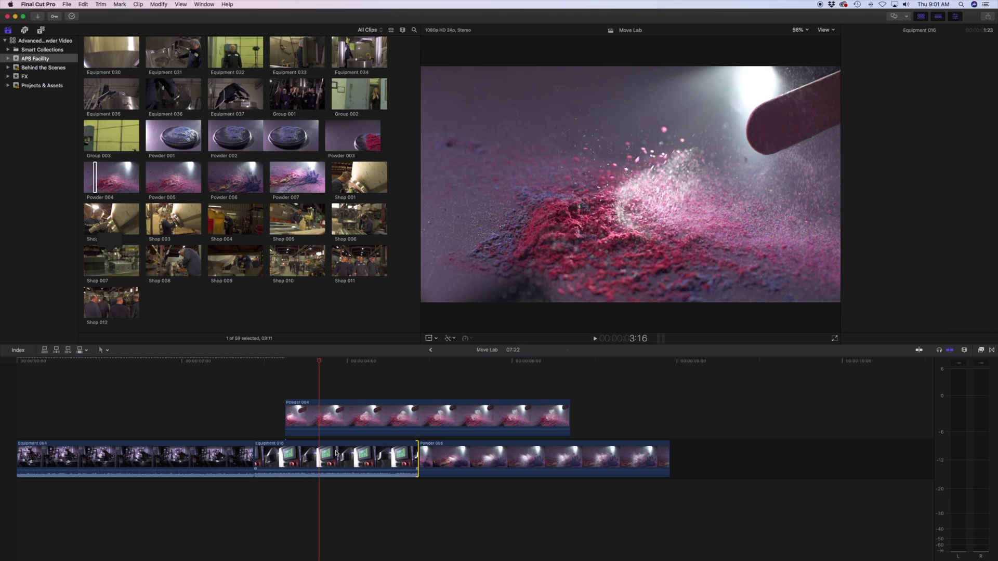
{"action": "left_click", "coordinate": [303, 364]}
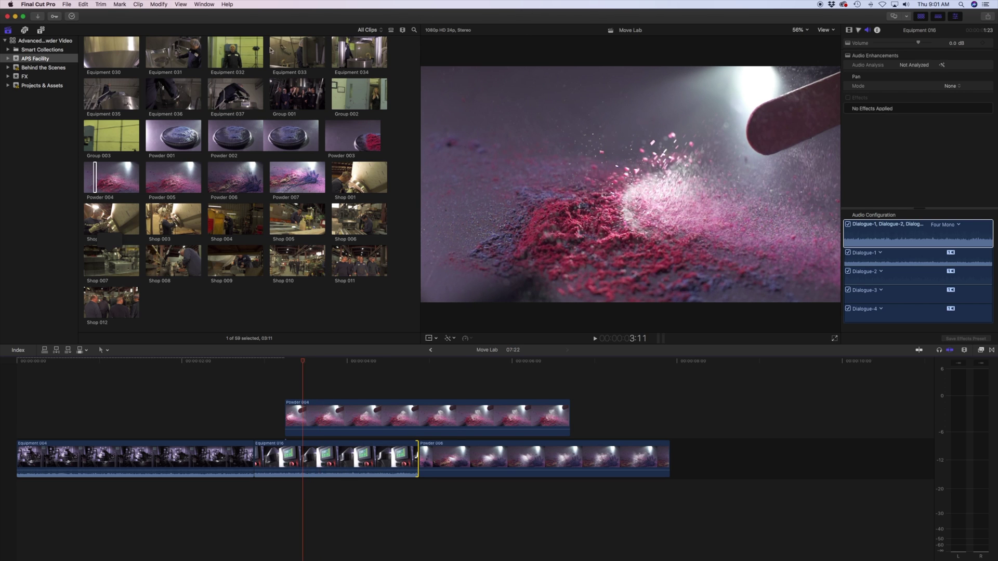
- Connect Equipment 031 from the browser above the storyline, then reselect Equipment 016
{"action": "left_click", "coordinate": [232, 55]}
{"action": "left_click", "coordinate": [176, 56]}
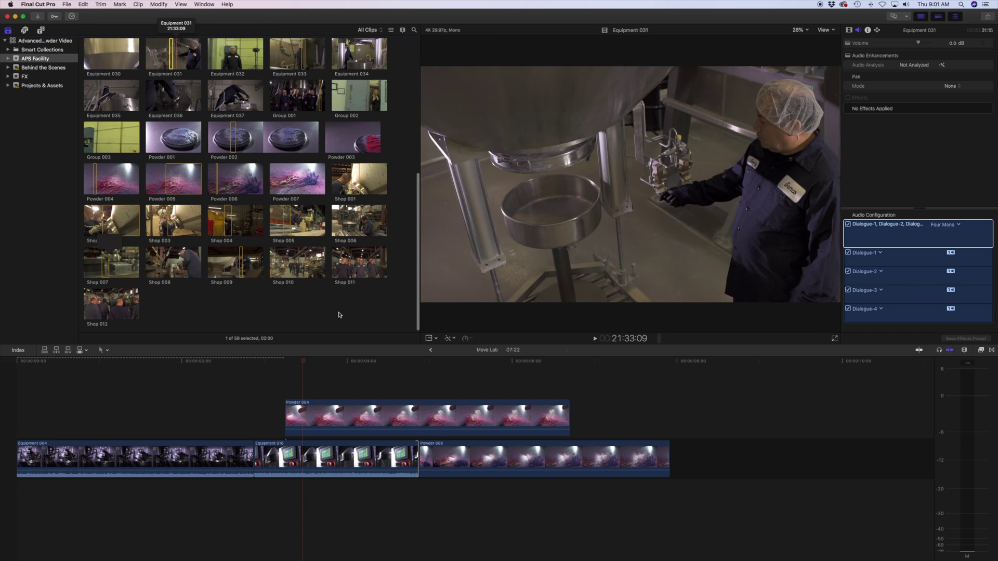
{"action": "key", "text": "q"}
{"action": "left_click", "coordinate": [329, 462]}
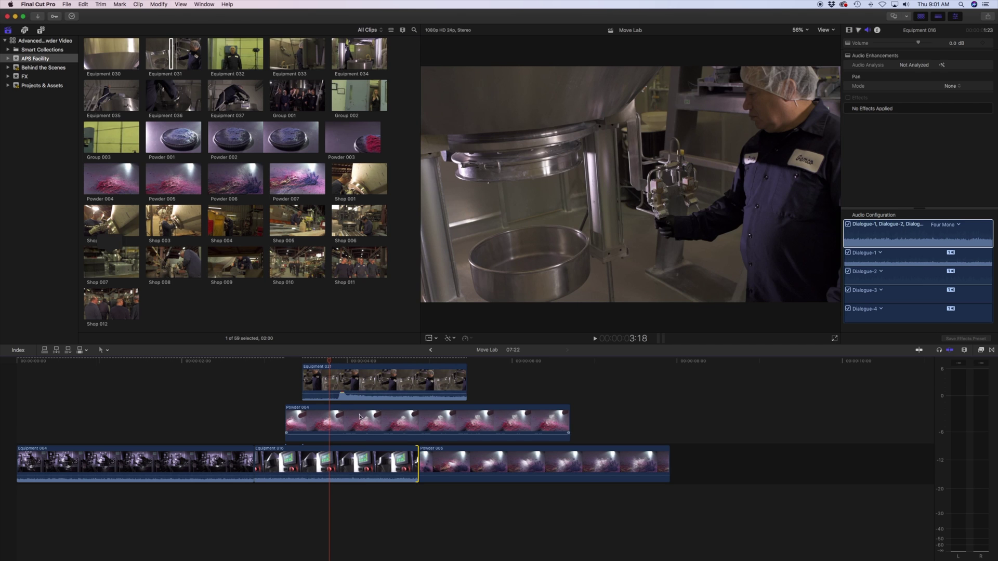
{"action": "left_click", "coordinate": [354, 457]}
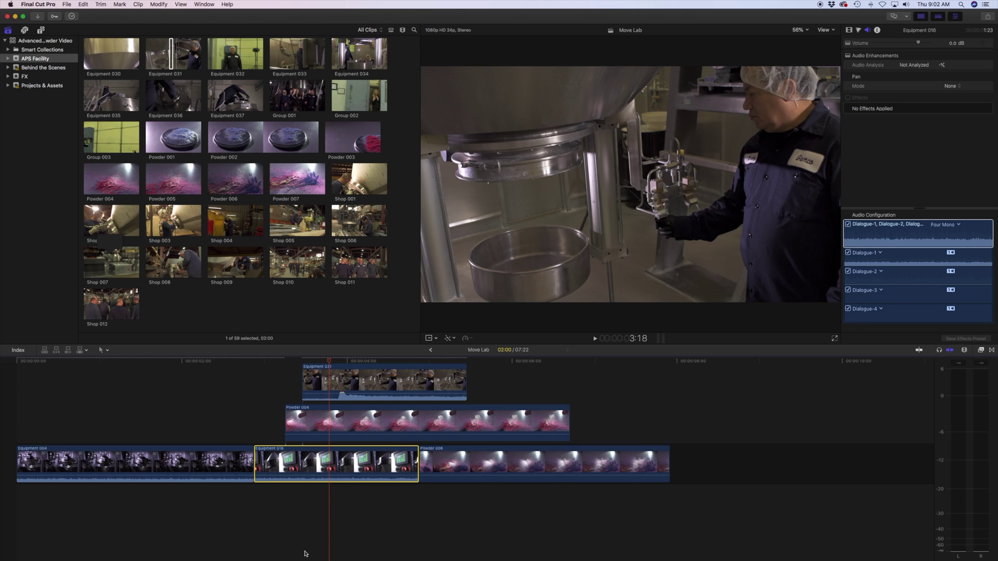
- Use Blade All (Cmd-Shift-B) to split Equipment 016, Powder 004 and Equipment 031 at the playhead
{"action": "key", "text": "super+shift+b"}
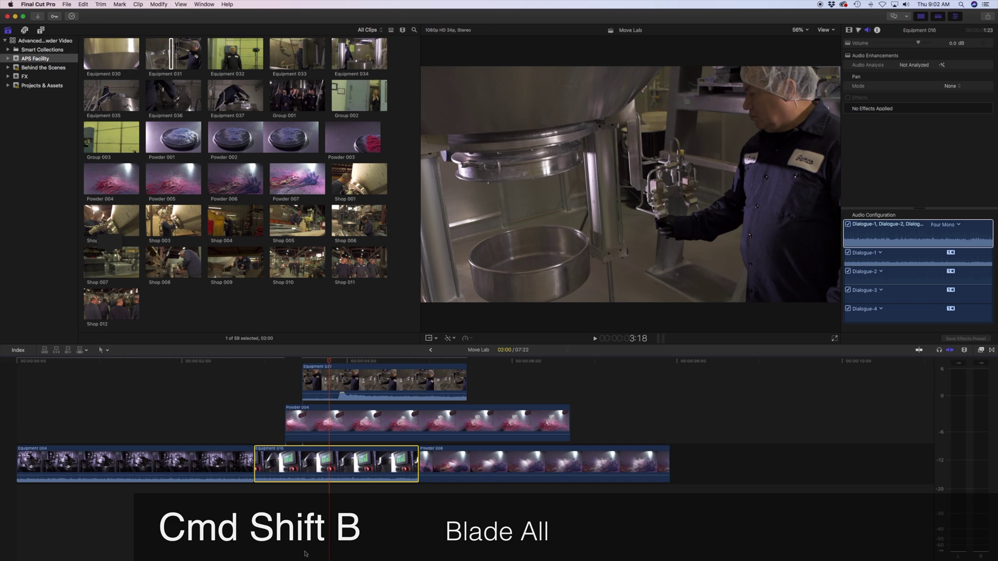
{"action": "key", "text": "super+shift+b"}
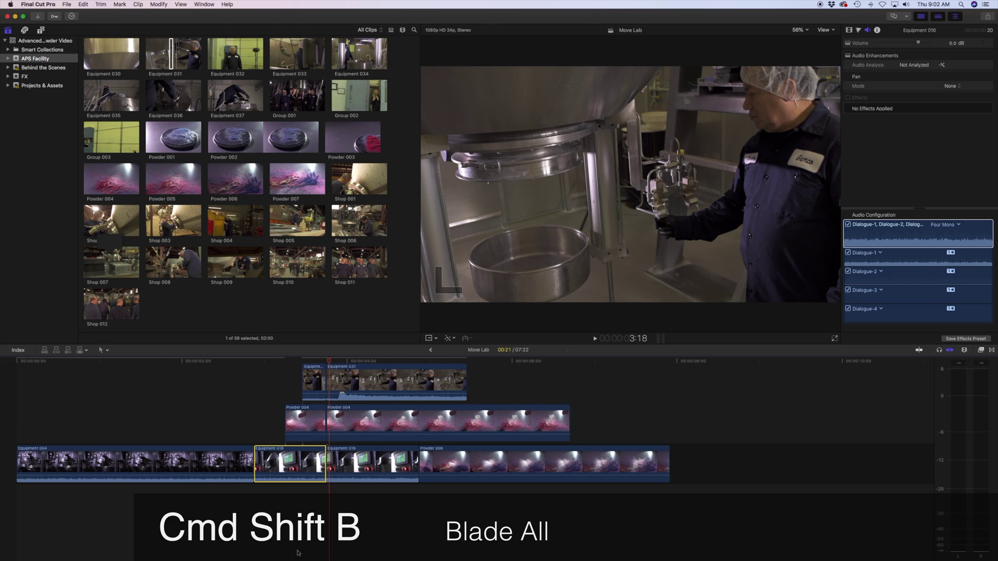
{"action": "scroll", "coordinate": [364, 370], "scroll_direction": "up", "scroll_amount": 1}
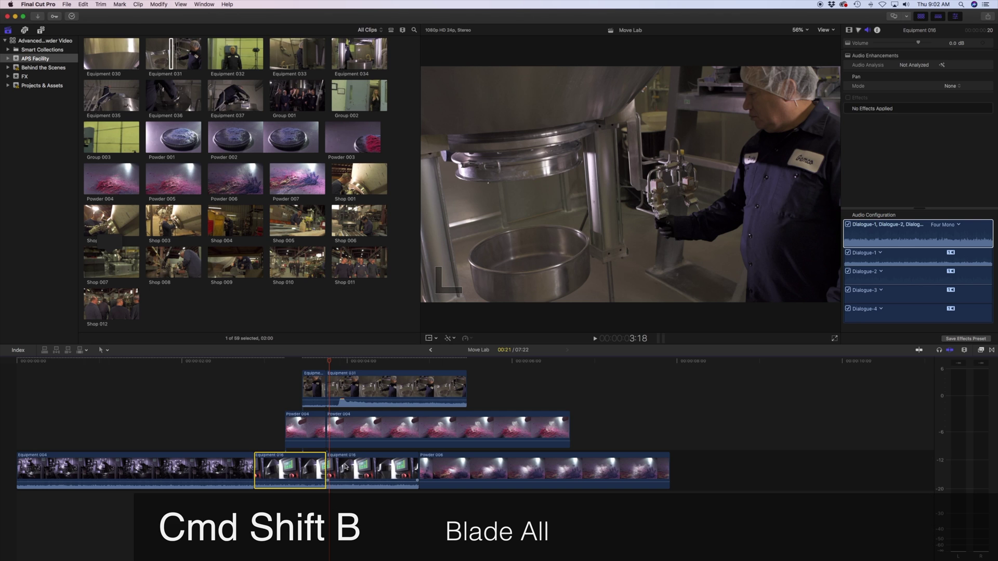
- Marquee-select and delete the connected Powder 004 and Equipment 031 clips
{"action": "left_click_drag", "start_coordinate": [596, 425], "coordinate": [297, 364]}
{"action": "key", "text": "Delete"}
{"action": "key", "text": "super+4"}
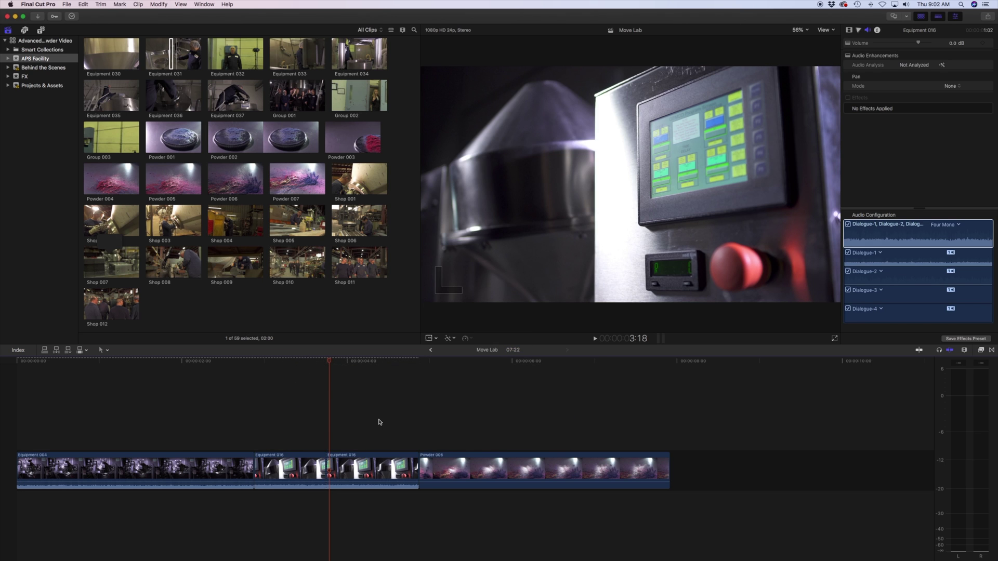
- Delete the through edit to rejoin the two Equipment 016 pieces
{"action": "key", "text": "Up"}
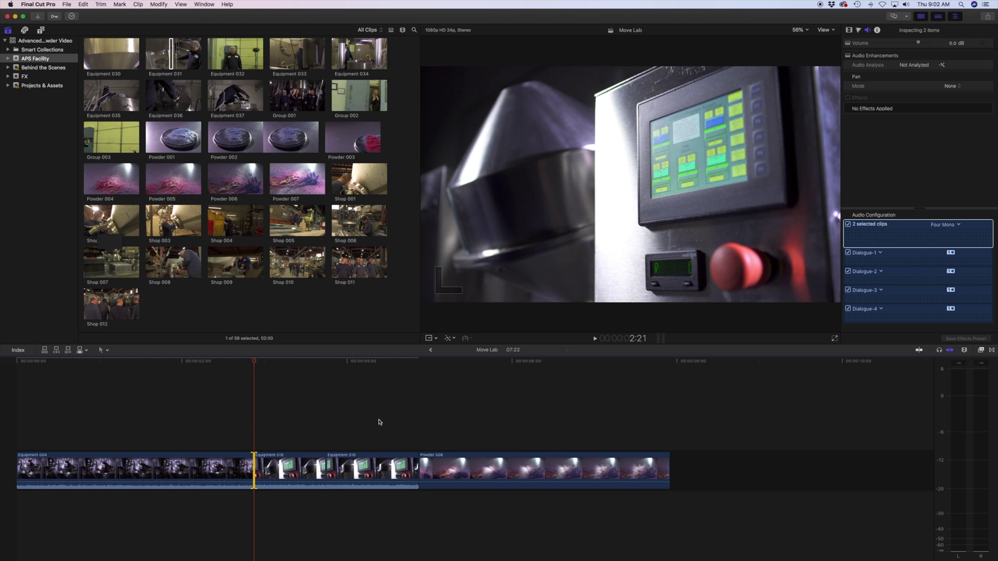
{"action": "key", "text": "c"}
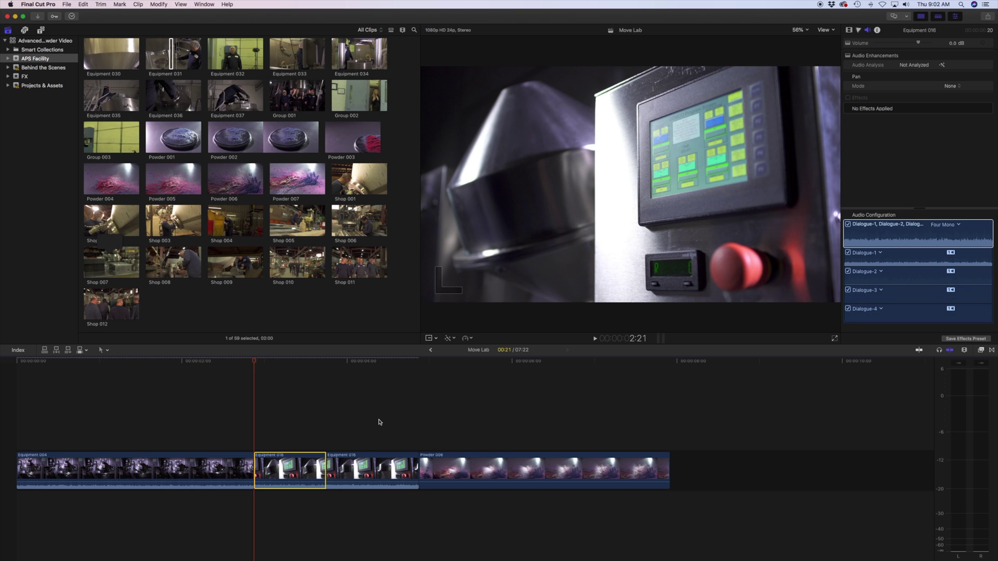
{"action": "key", "text": "Down"}
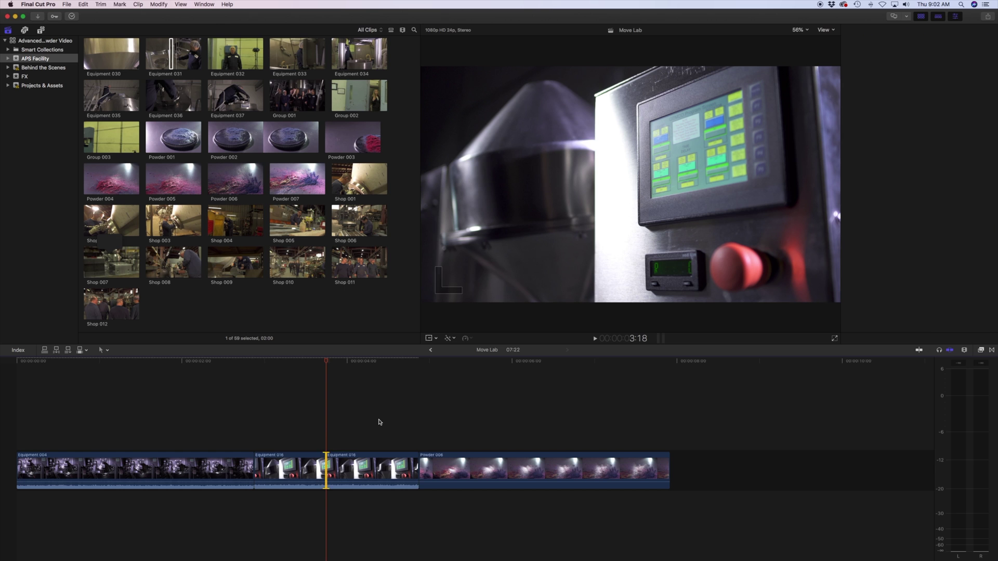
{"action": "key", "text": "Delete"}
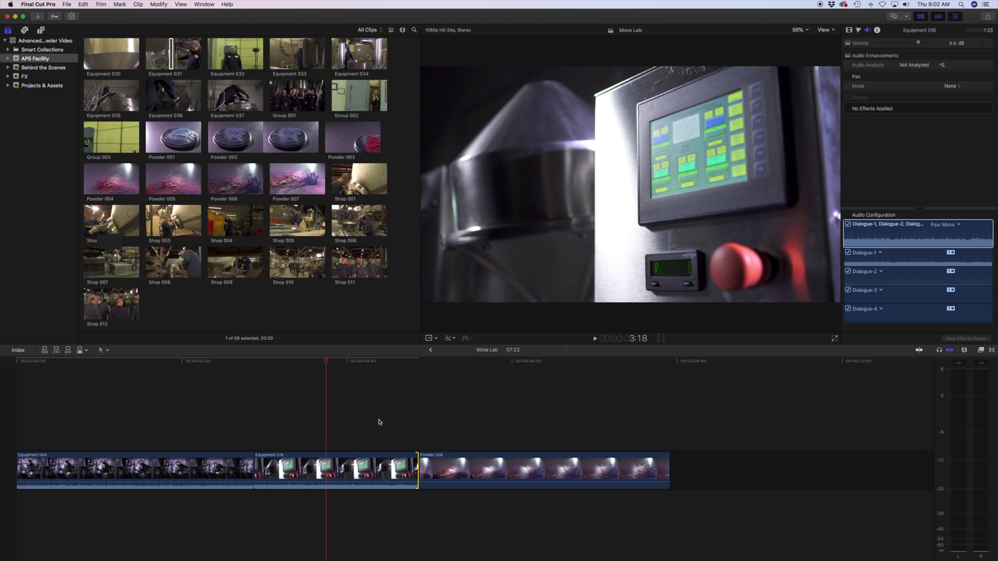
- Undo an accidental Equipment 031 overwrite edit at the playhead
{"action": "key", "text": "d"}
{"action": "key", "text": "Up"}
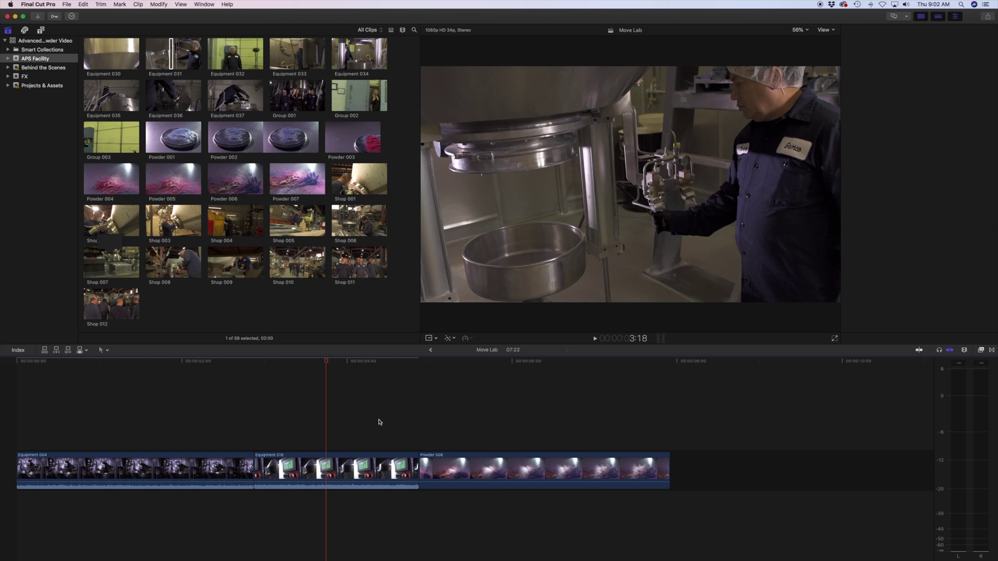
{"action": "key", "text": "super+z"}
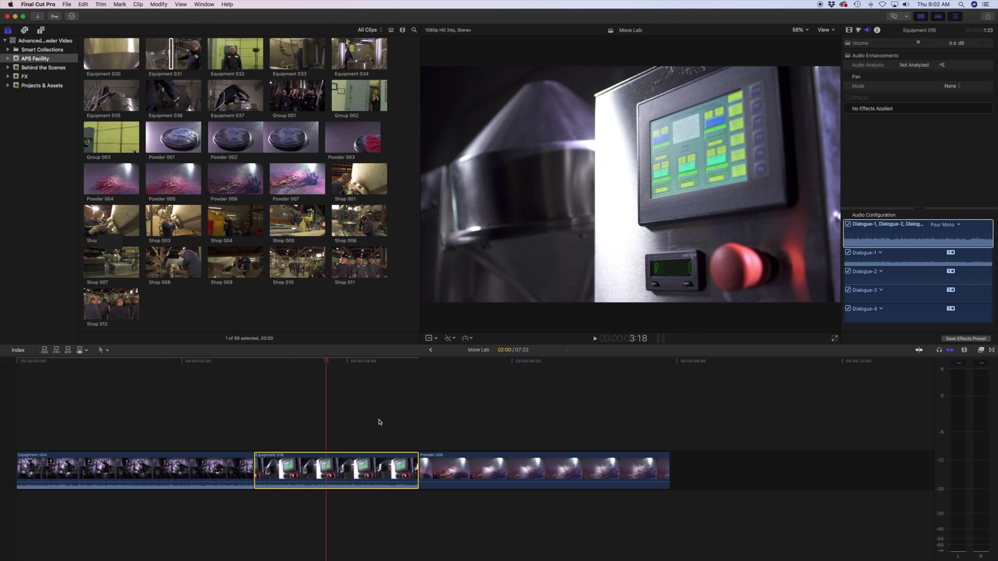
- Shorten Equipment 016's duration by 1:00 with Ctrl-D
{"action": "key", "text": "ctrl+d"}
{"action": "key", "text": "minus"}
{"action": "type", "text": "1:00"}
{"action": "key", "text": "Return"}
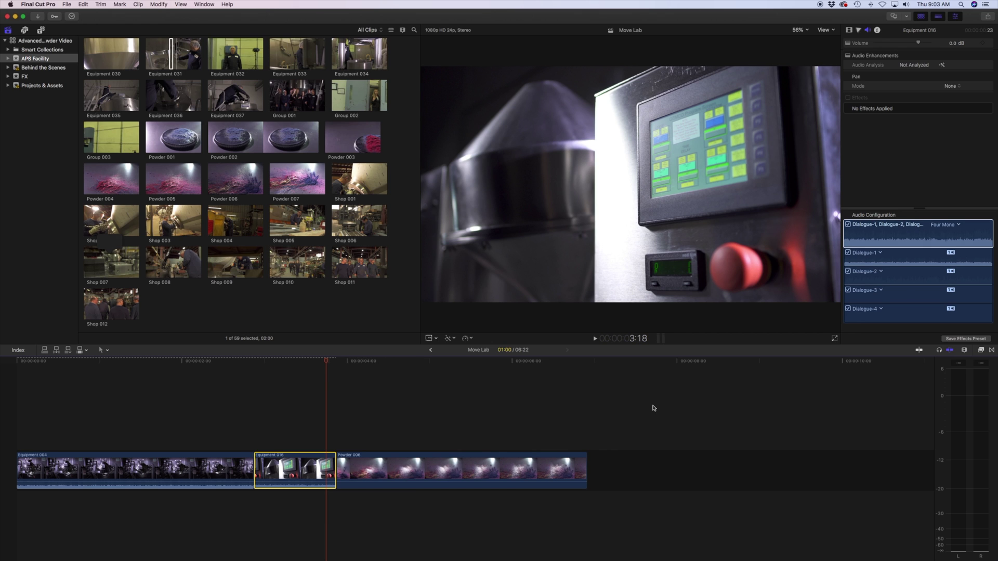
- Lengthen Equipment 016 by +200 to 3:00 and confirm its new duration
{"action": "key", "text": "Up"}
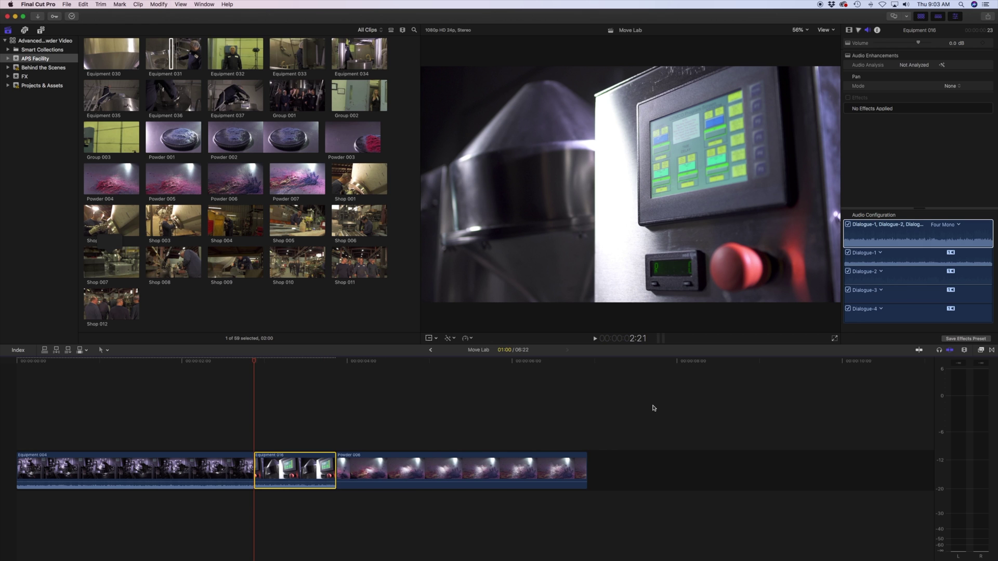
{"action": "key", "text": "ctrl+d"}
{"action": "scroll", "coordinate": [653, 407], "scroll_direction": "down", "scroll_amount": 2}
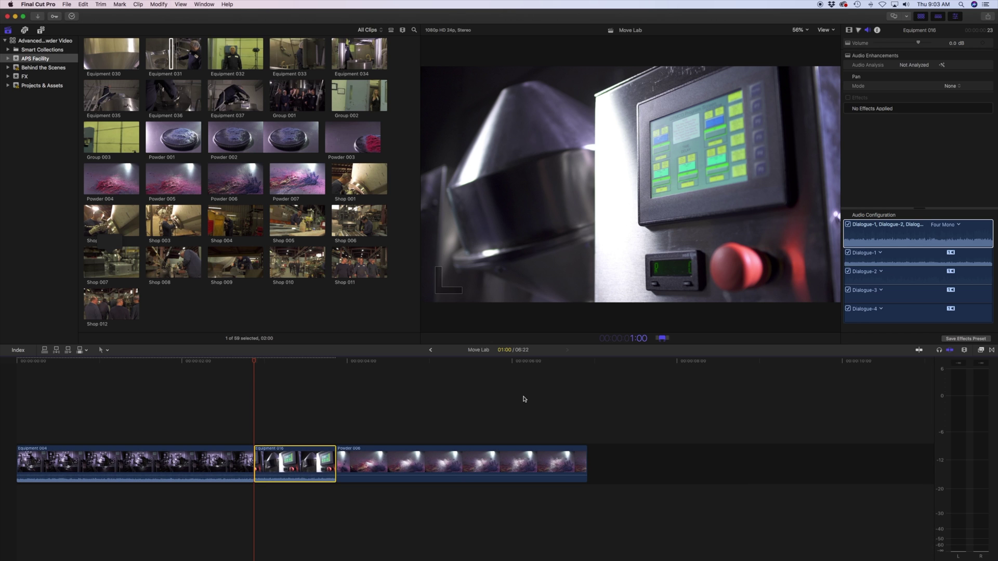
{"action": "type", "text": "+200"}
{"action": "key", "text": "Return"}
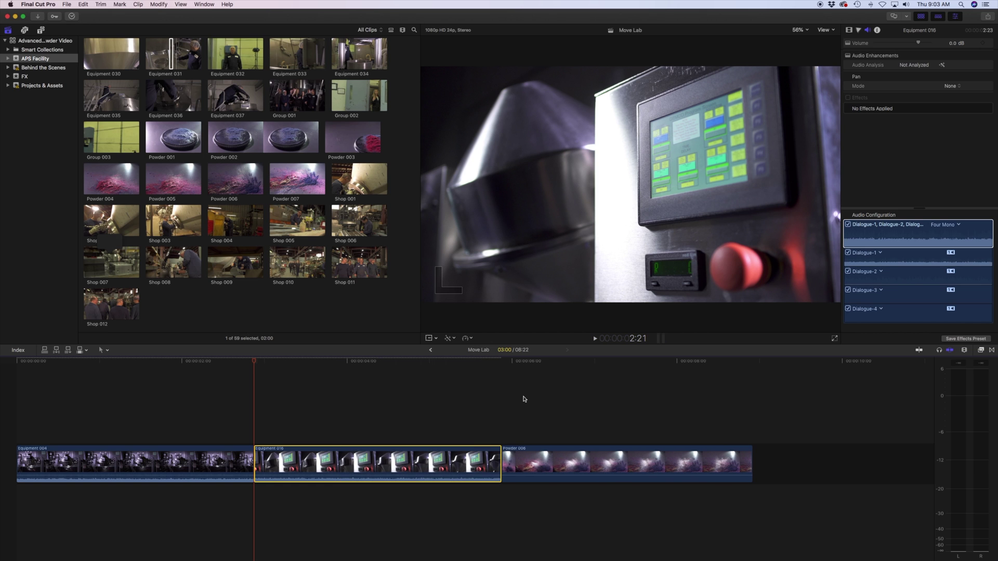
{"action": "left_click", "coordinate": [445, 359]}
{"action": "key", "text": "ctrl+d"}
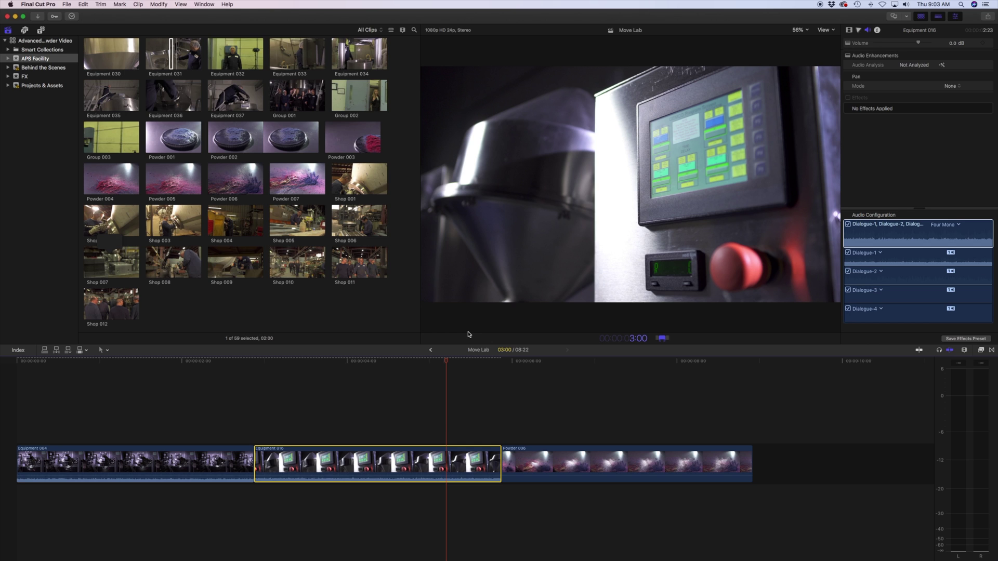
{"action": "key", "text": "Up"}
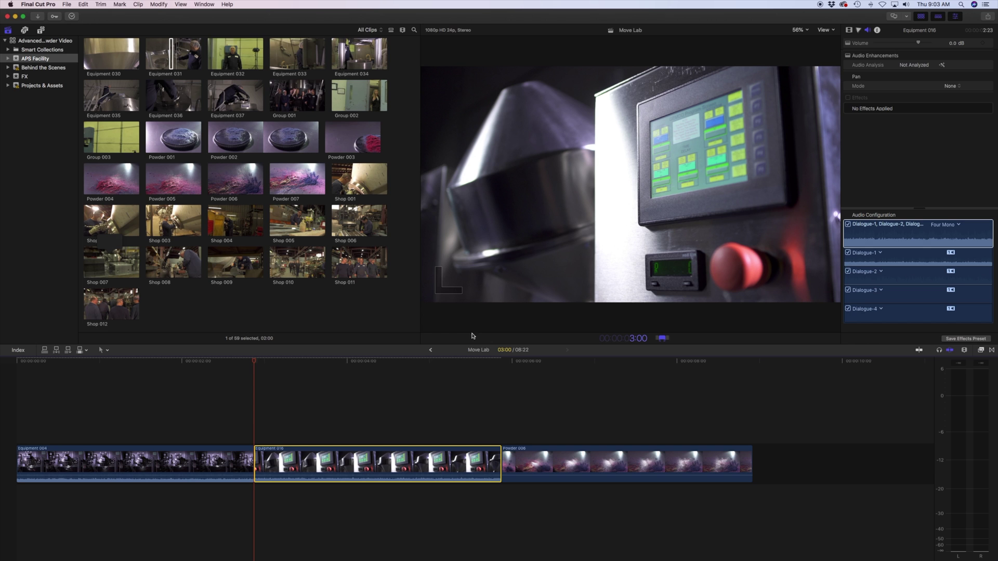
{"action": "left_click", "coordinate": [477, 396]}
{"action": "key", "text": "Delete"}
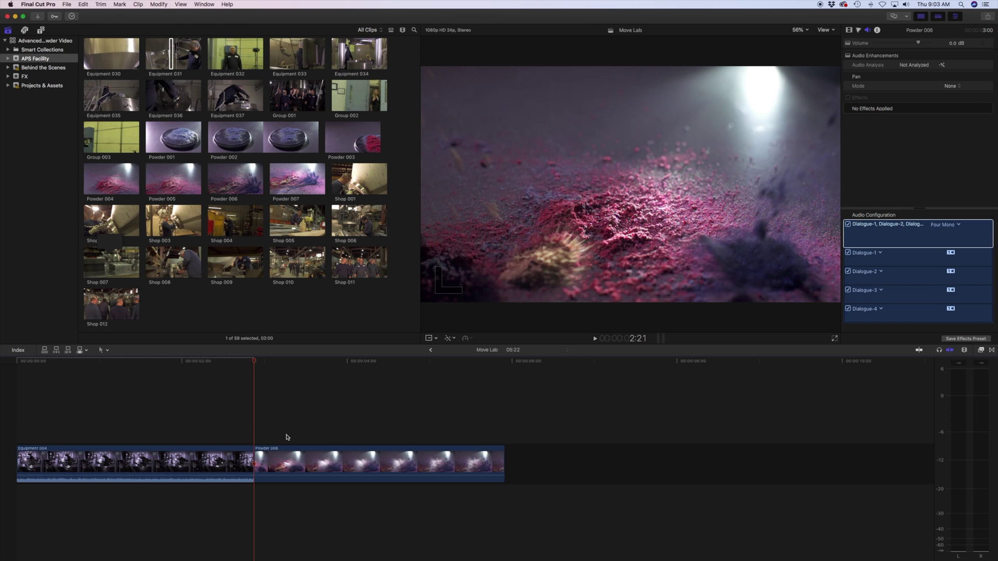
{"action": "key", "text": "w"}
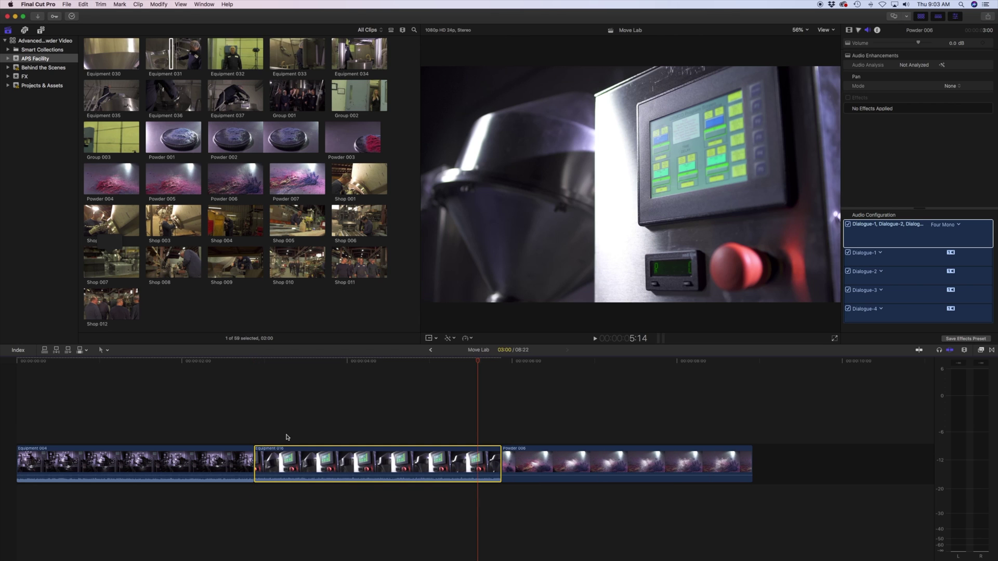
{"action": "key", "text": "shift+Delete"}
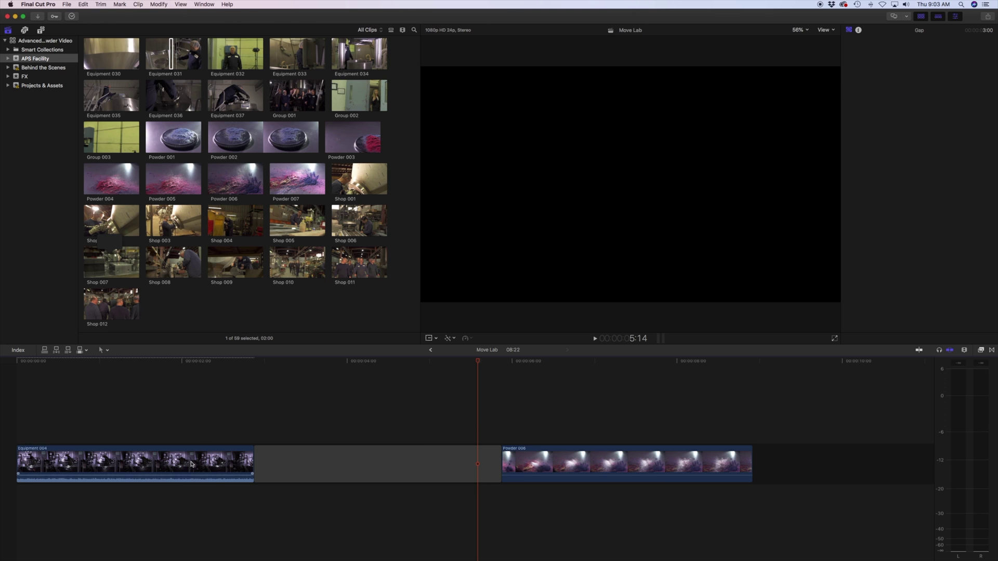
{"action": "key", "text": "super+z"}
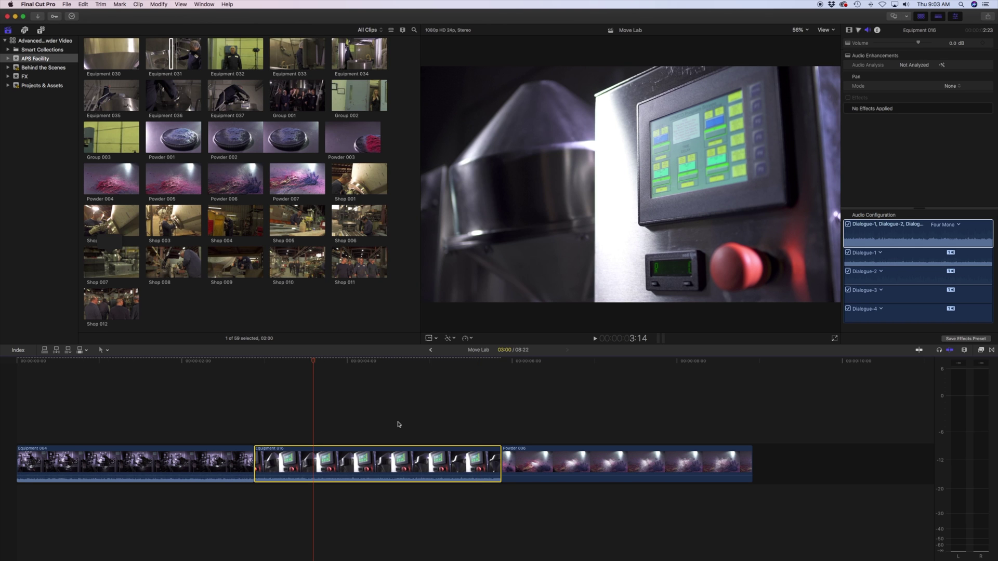
{"action": "key", "text": "q"}
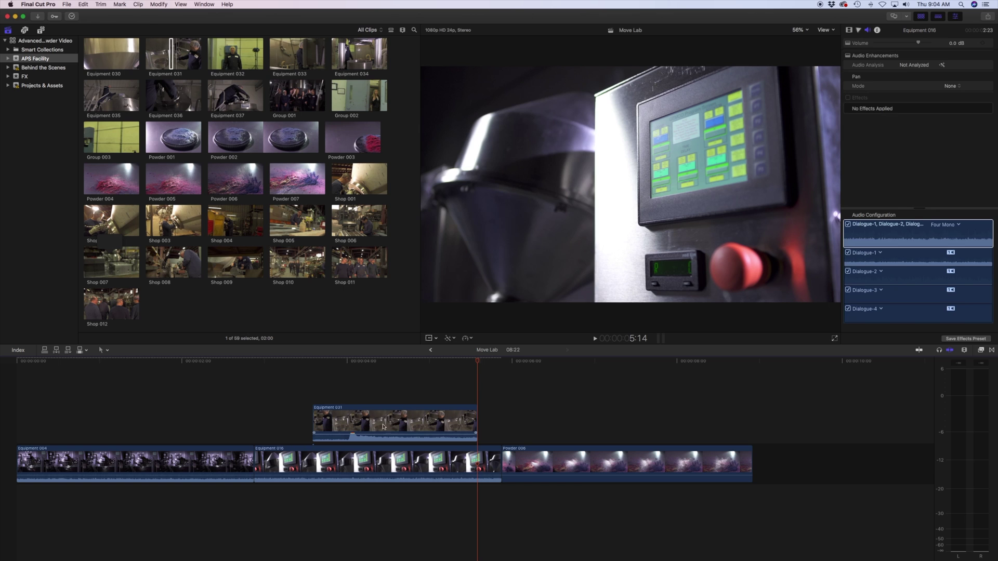
{"action": "left_click", "coordinate": [352, 416]}
{"action": "left_click", "coordinate": [344, 467]}
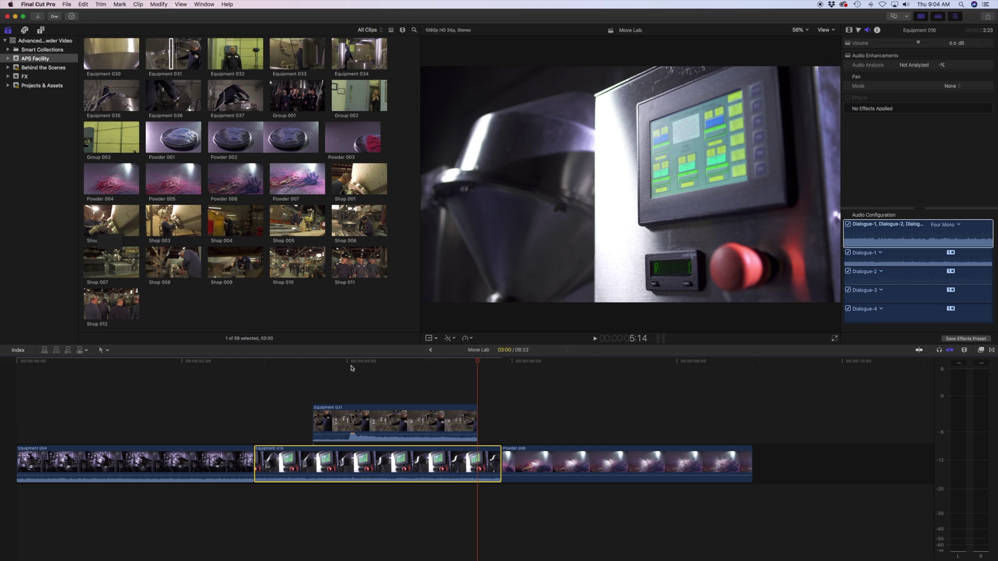
{"action": "key", "text": "Delete"}
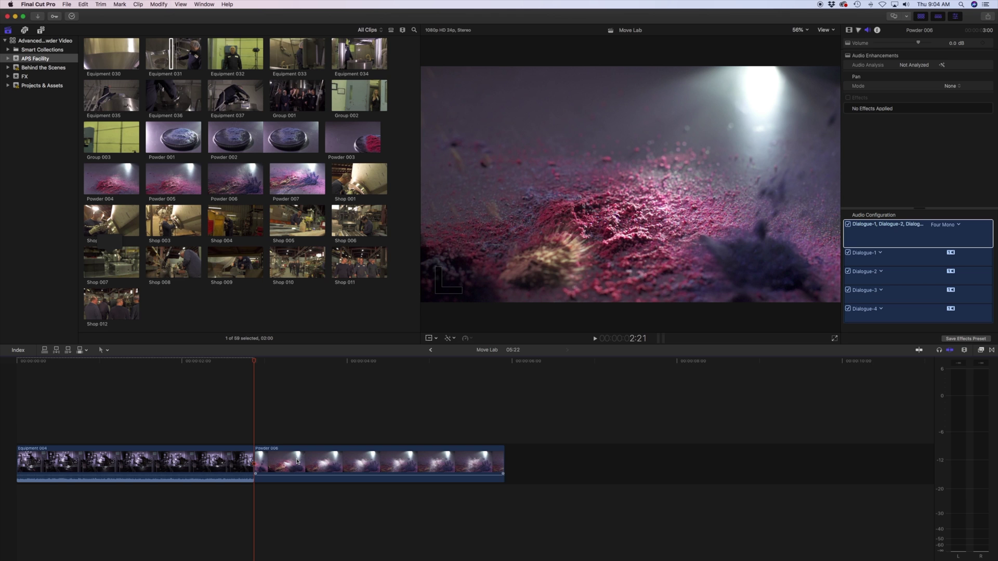
{"action": "key", "text": "super+z"}
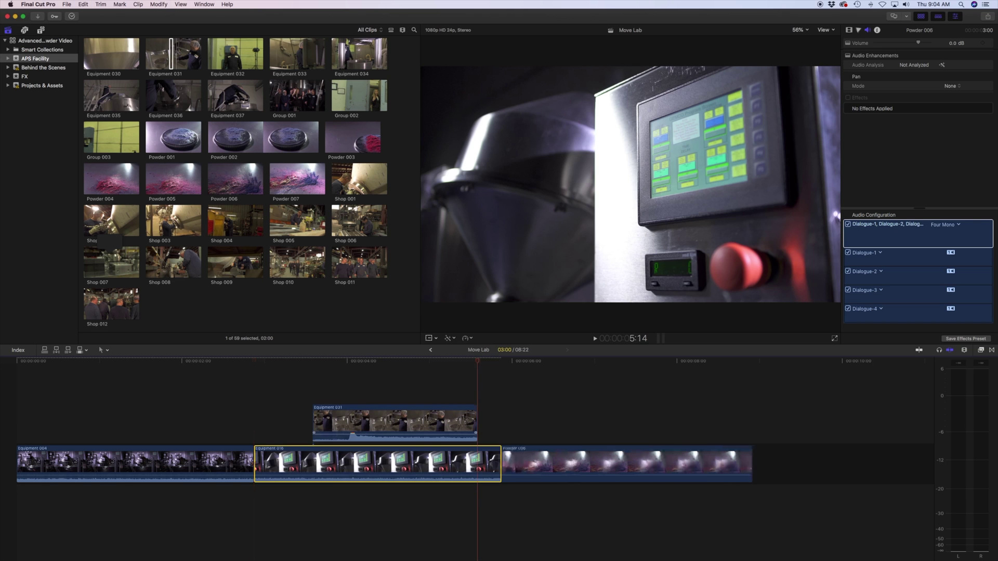
{"action": "left_click", "coordinate": [361, 424]}
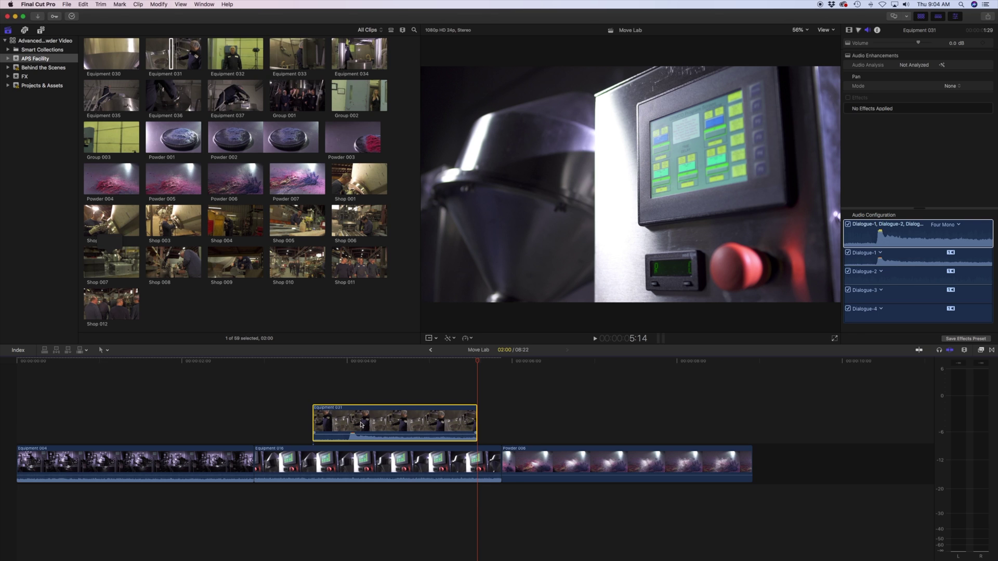
{"action": "left_click", "coordinate": [342, 467]}
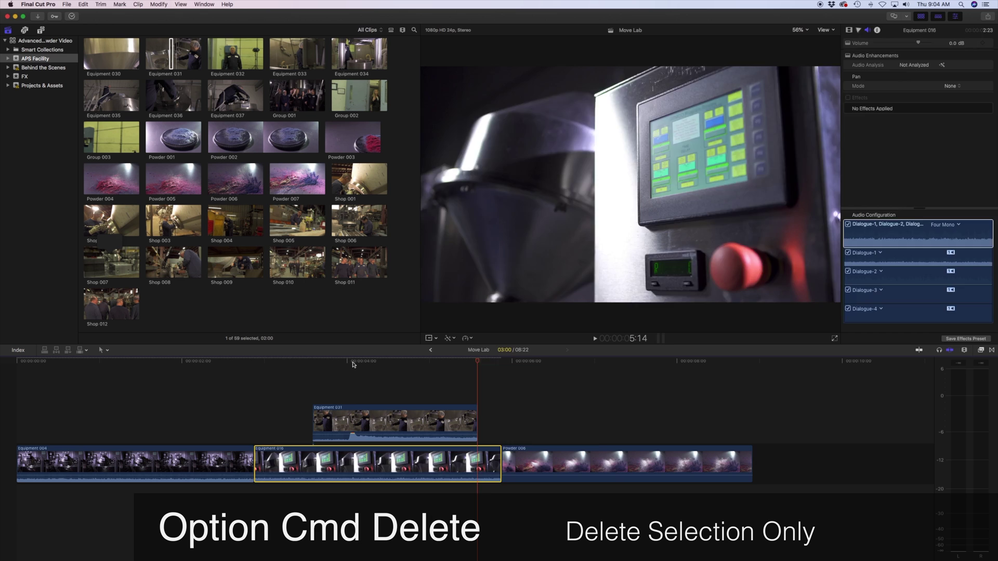
{"action": "key", "text": "alt+super+BackSpace"}
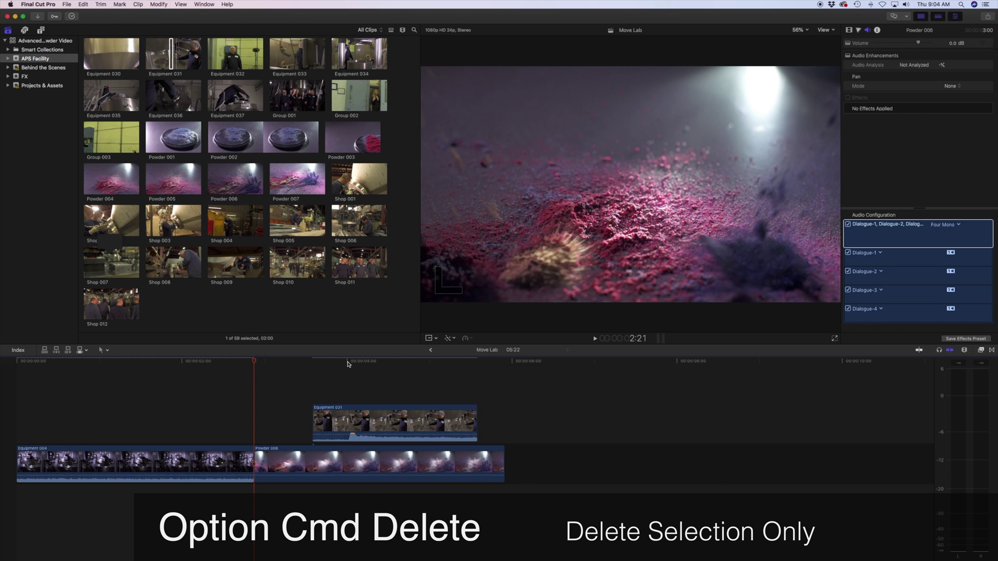
{"action": "left_click", "coordinate": [339, 423]}
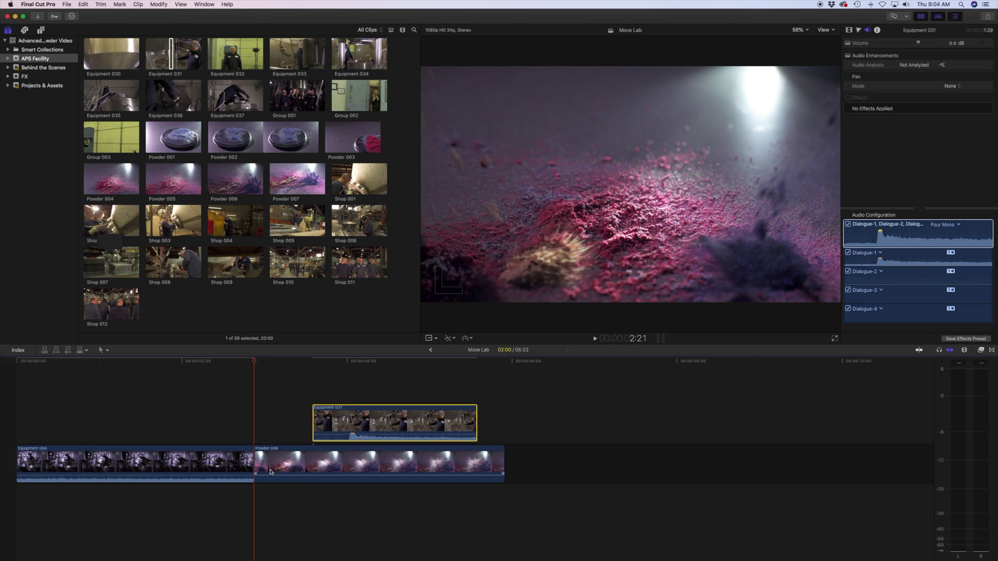
{"action": "key", "text": "super+v"}
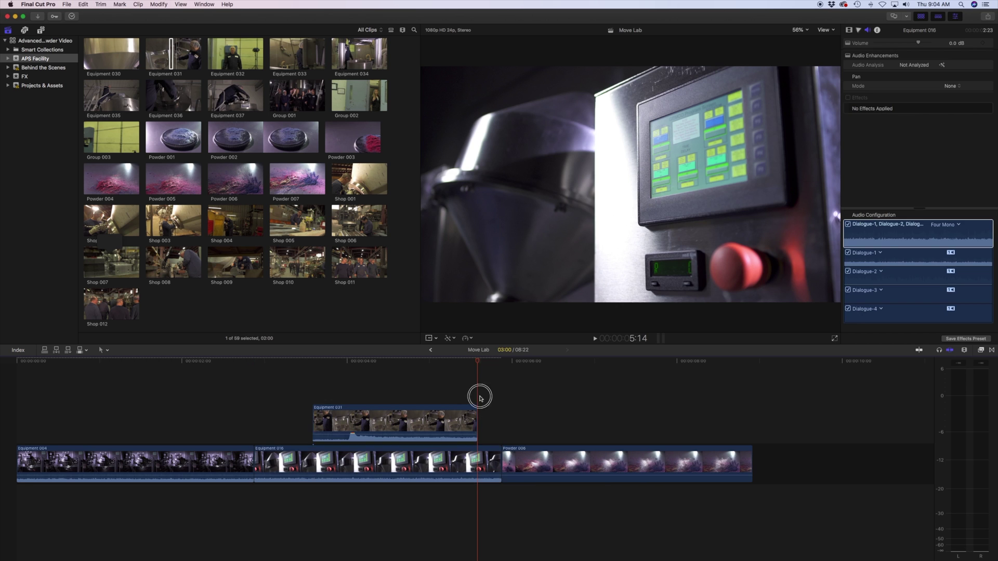
{"action": "key", "text": "Delete"}
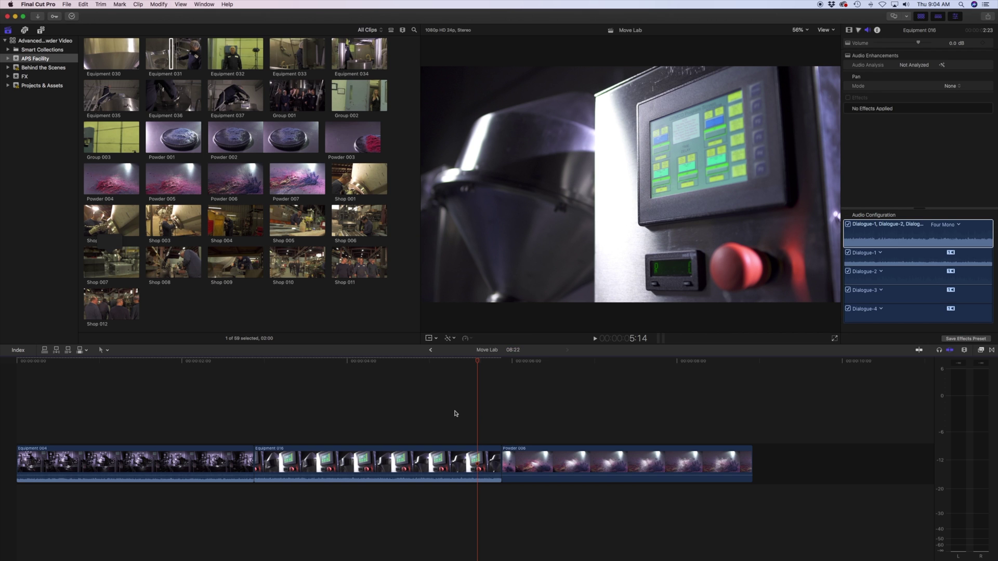
{"action": "left_click", "coordinate": [360, 460]}
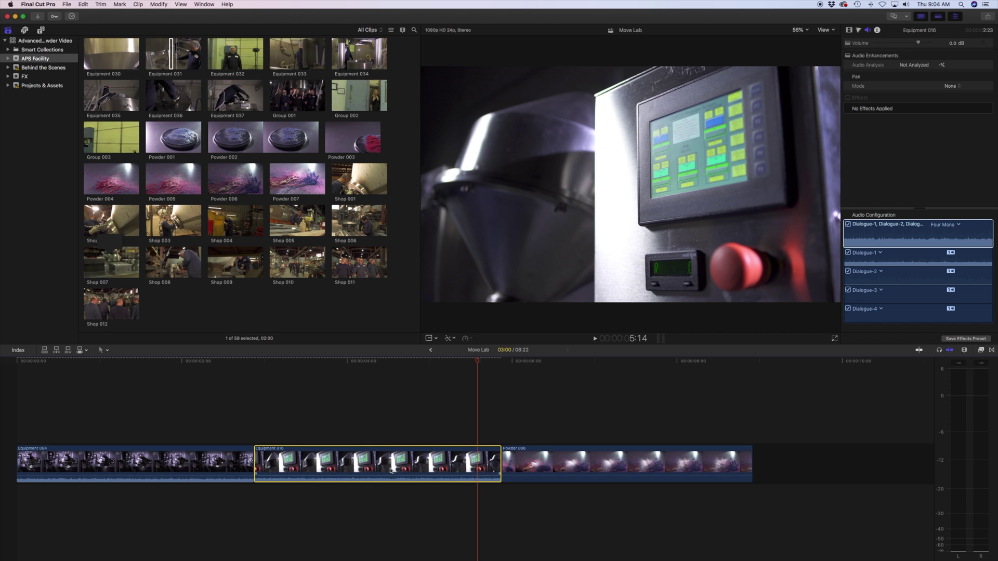
- Play the timeline, drag Equipment 016's end 01:16 into Powder 006, then undo it
{"action": "left_click", "coordinate": [399, 374]}
{"action": "key", "text": "space"}
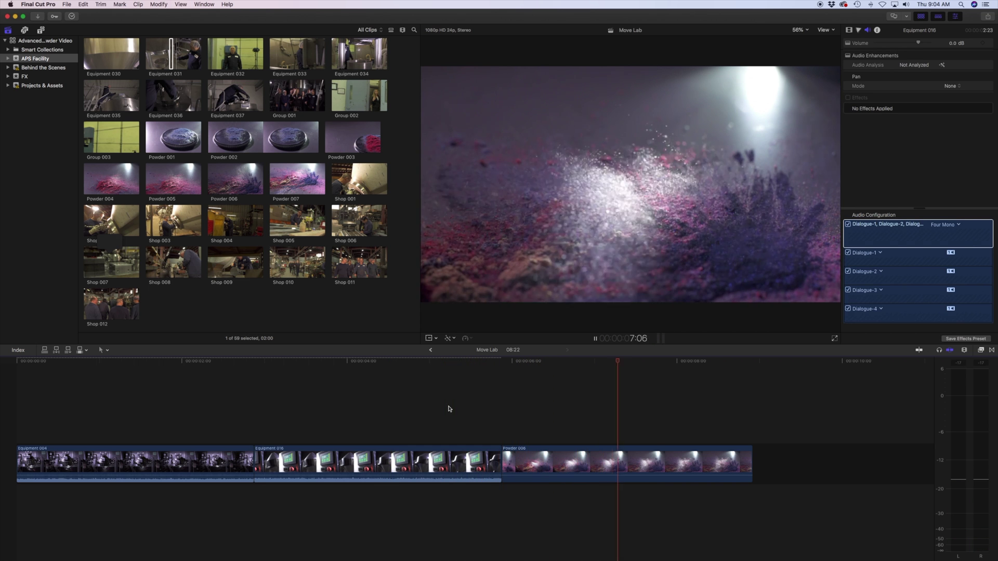
{"action": "key", "text": "space"}
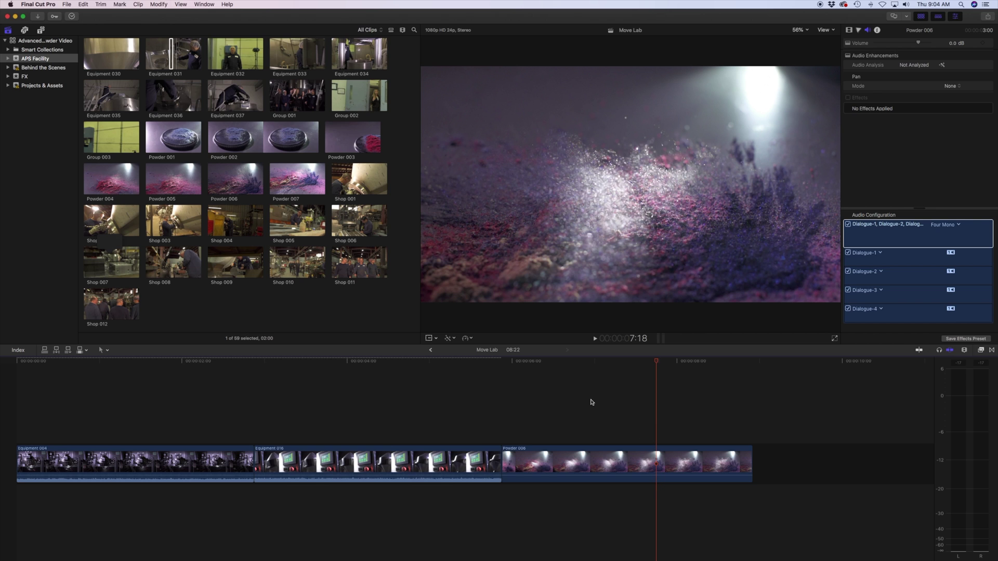
{"action": "left_click_drag", "start_coordinate": [501, 460], "coordinate": [655, 458]}
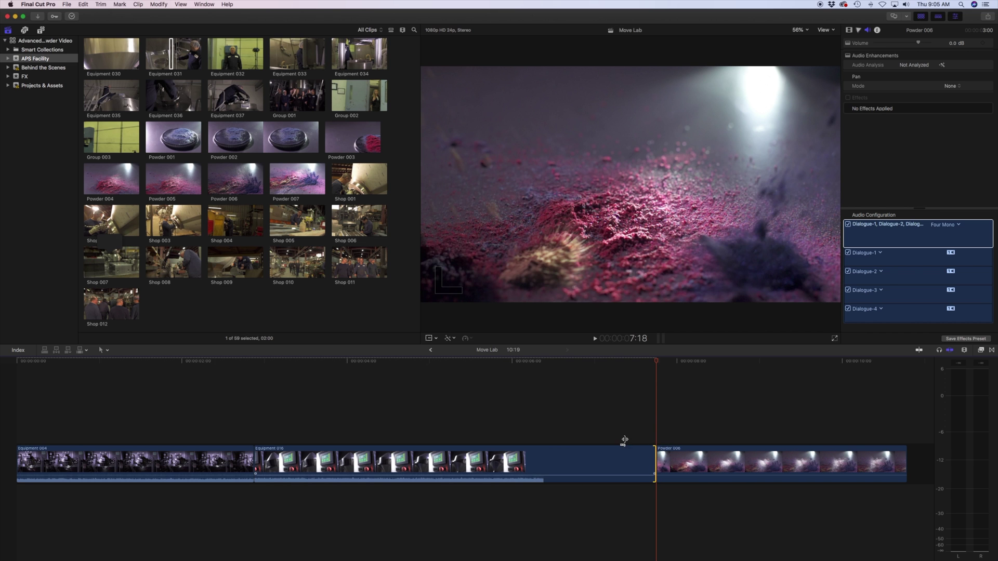
{"action": "key", "text": "super+z"}
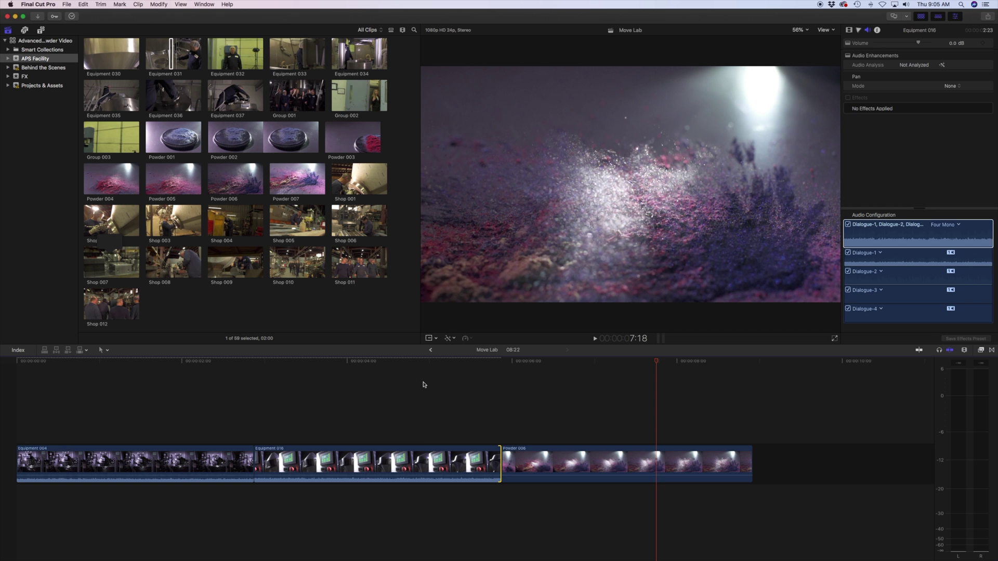
- Step between edit points and select Equipment 016's end edit point
{"action": "key", "text": "Up"}
{"action": "key", "text": "Up"}
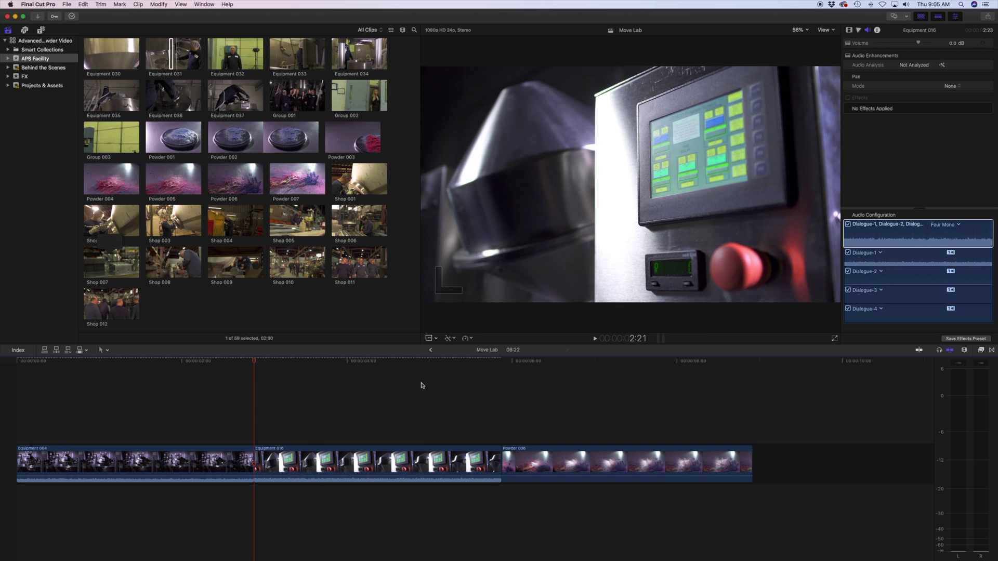
{"action": "key", "text": "Down"}
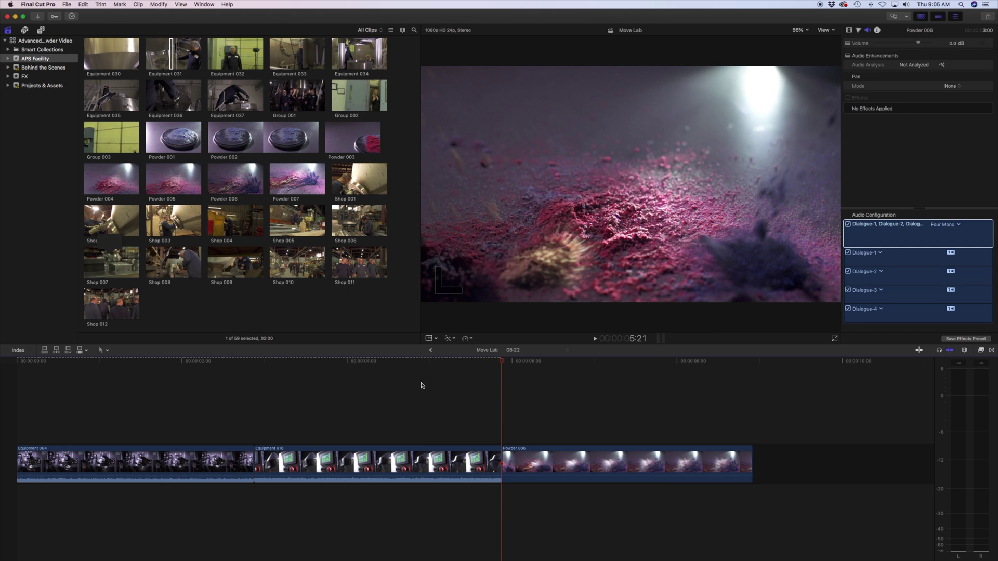
{"action": "key", "text": "Up"}
{"action": "key", "text": "Down"}
{"action": "key", "text": "Up"}
{"action": "key", "text": "c"}
{"action": "key", "text": "Down"}
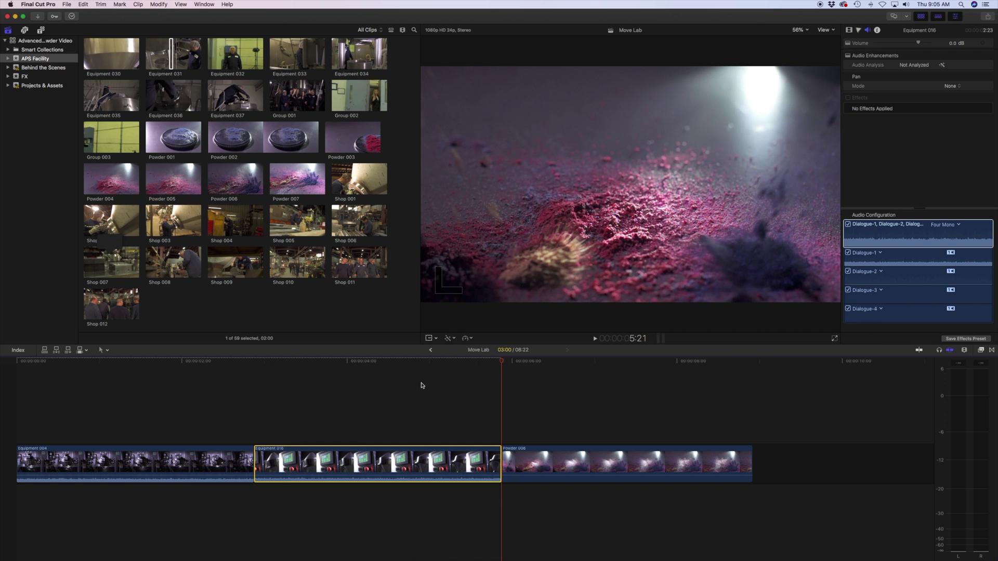
{"action": "key", "text": "["}
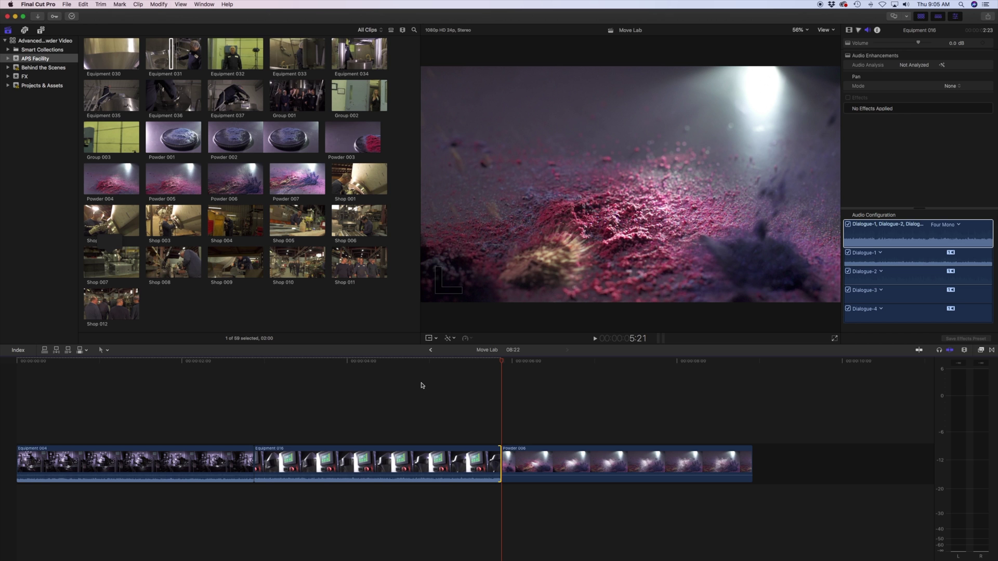
- Stop at 7:22 in Powder 006, Extend Edit Equipment 016 there, then undo to 6:21
{"action": "key", "text": "space"}
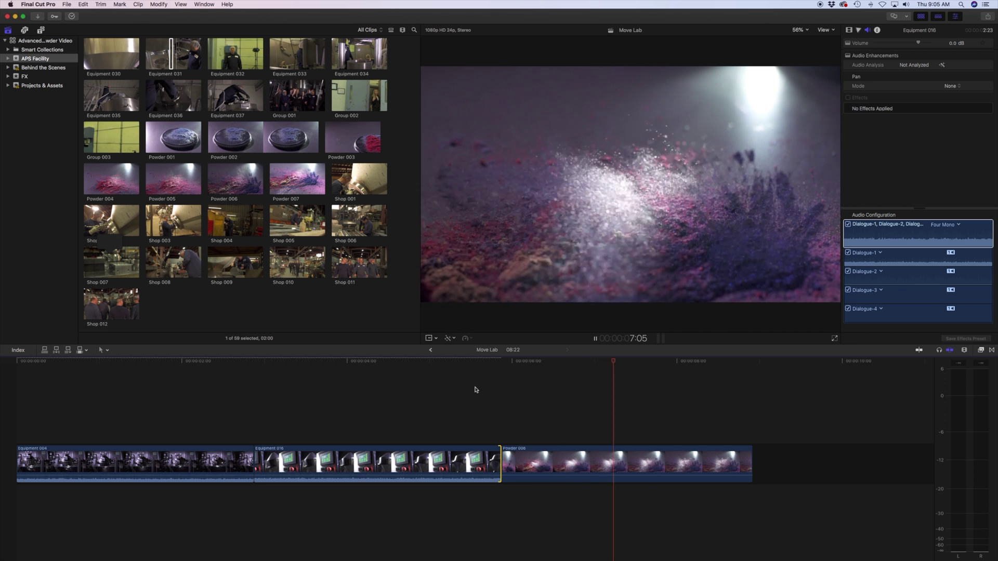
{"action": "key", "text": "space"}
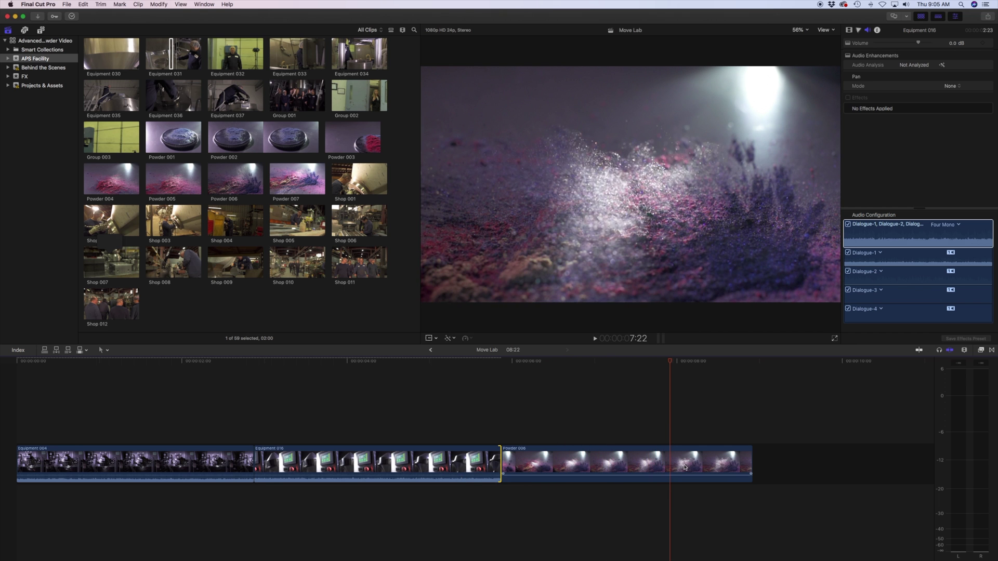
{"action": "key", "text": "shift+x"}
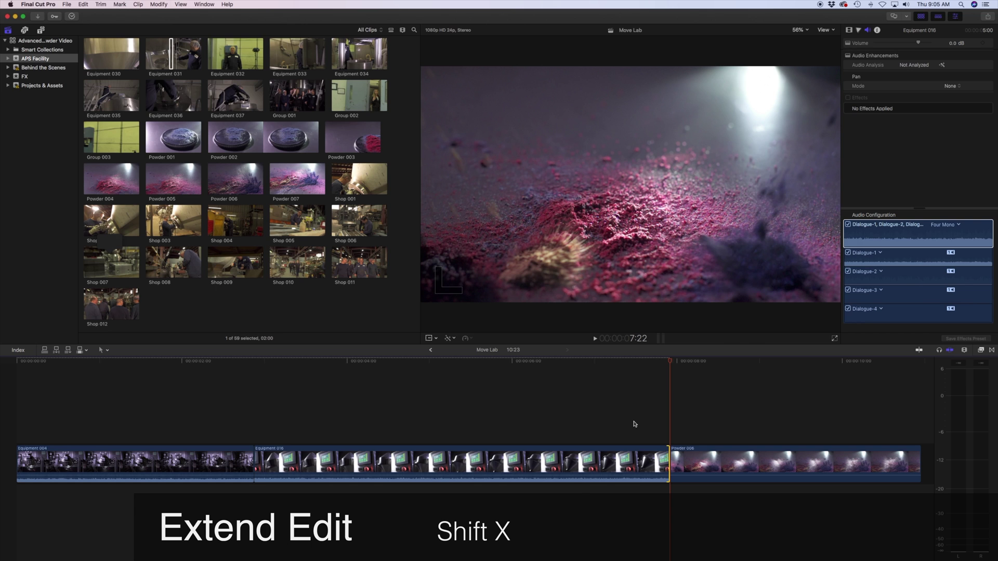
{"action": "key", "text": "super+z"}
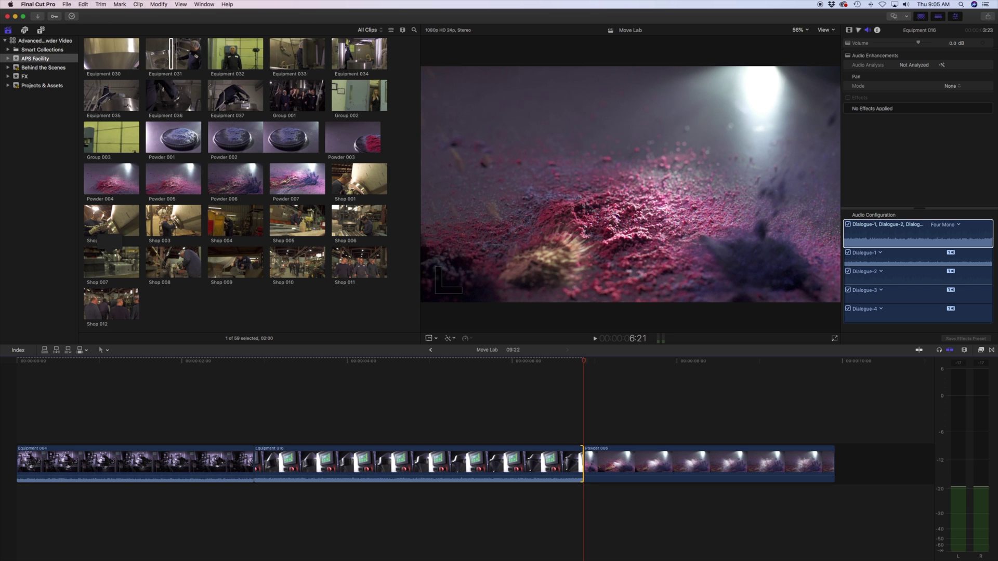
- Insert a two-second freeze frame partway into Equipment 016 with Option-F
{"action": "key", "text": "Up"}
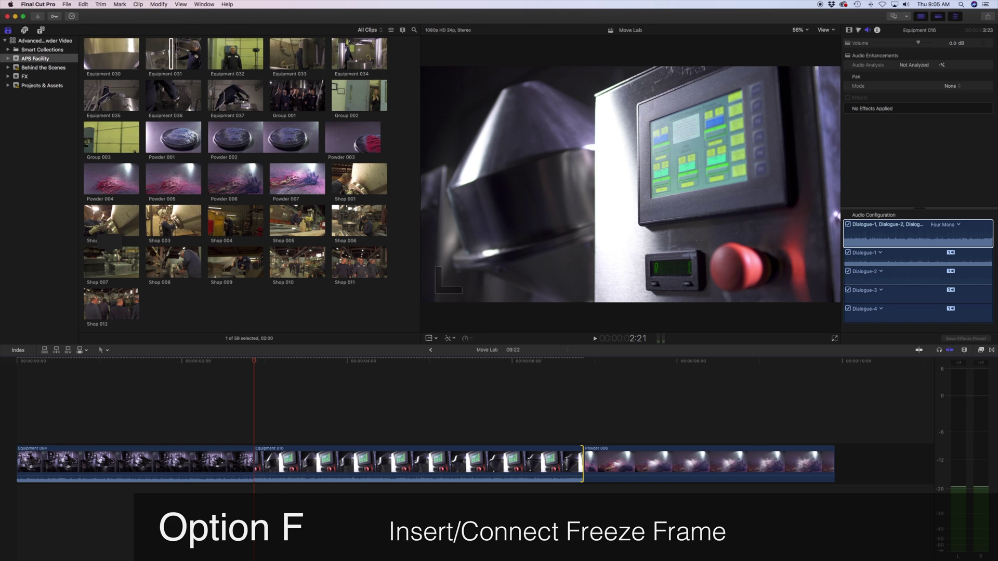
{"action": "key", "text": "space"}
{"action": "key", "text": "space"}
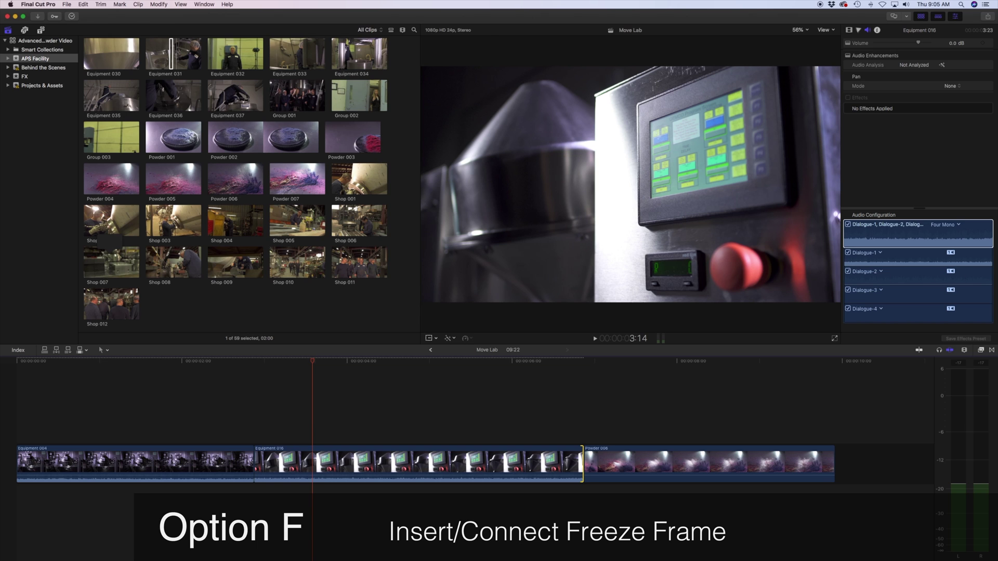
{"action": "key", "text": "alt+f"}
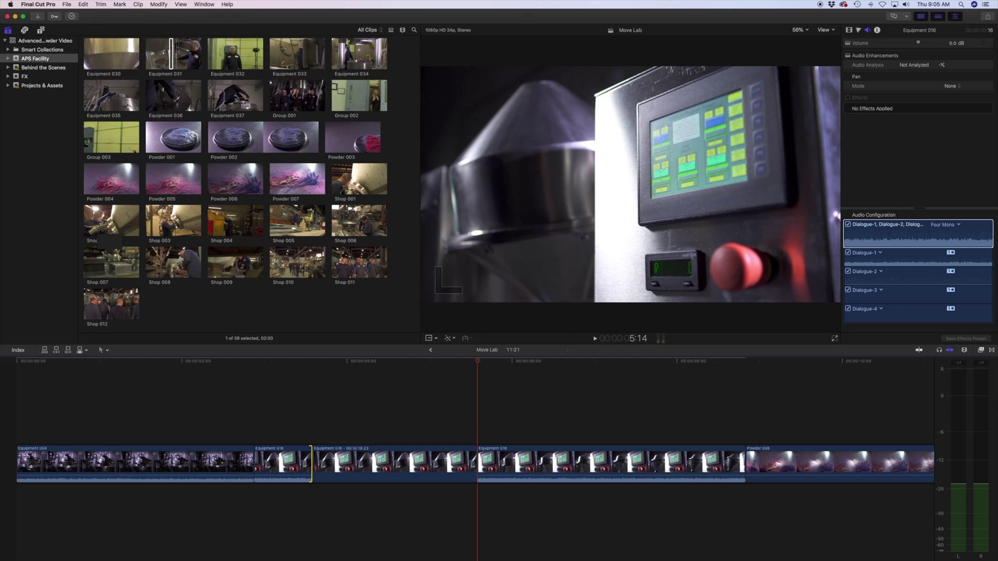
- Select and play the freeze frame, then delete it and close the gap
{"action": "left_click", "coordinate": [315, 463]}
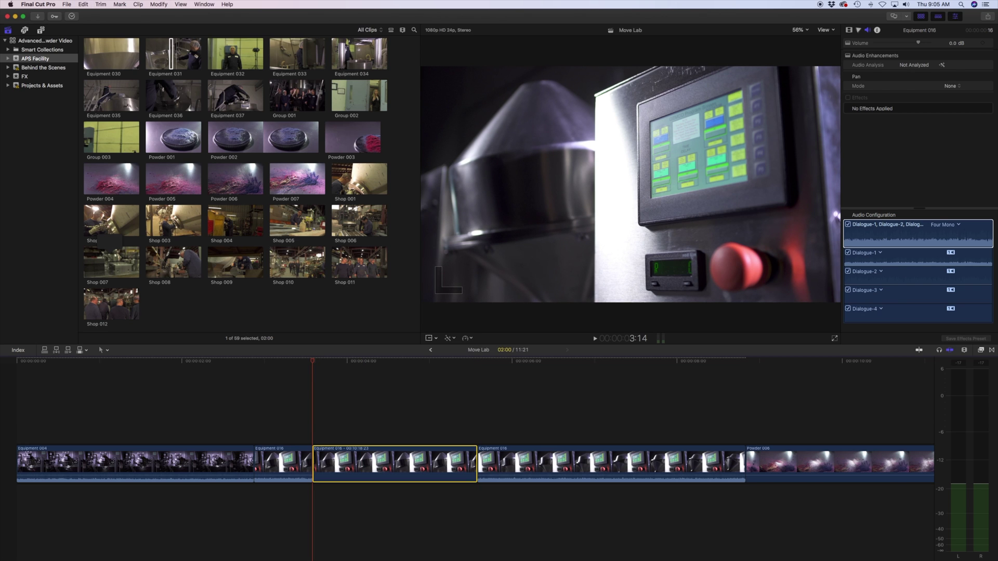
{"action": "key", "text": "space"}
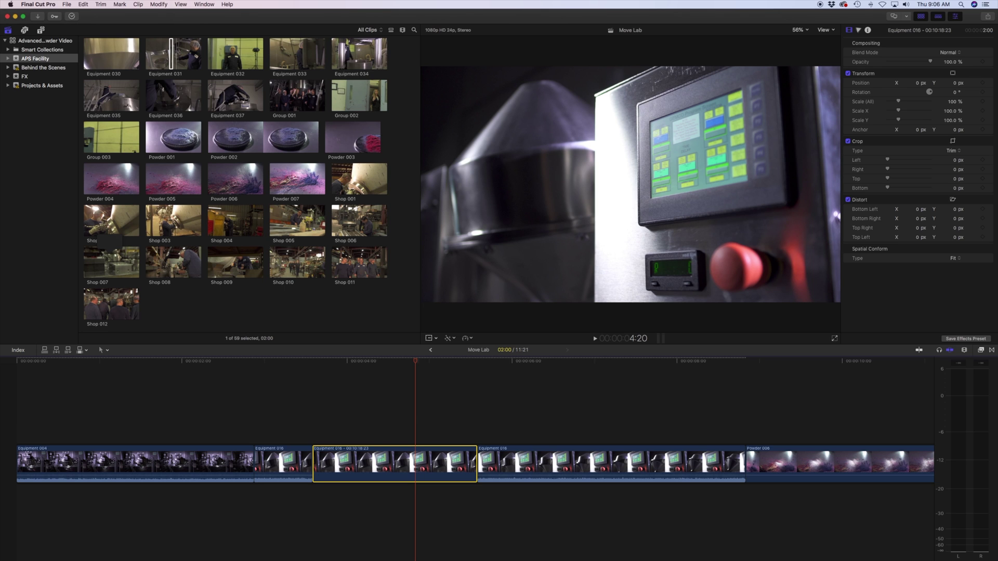
{"action": "key", "text": "Up"}
{"action": "key", "text": "Delete"}
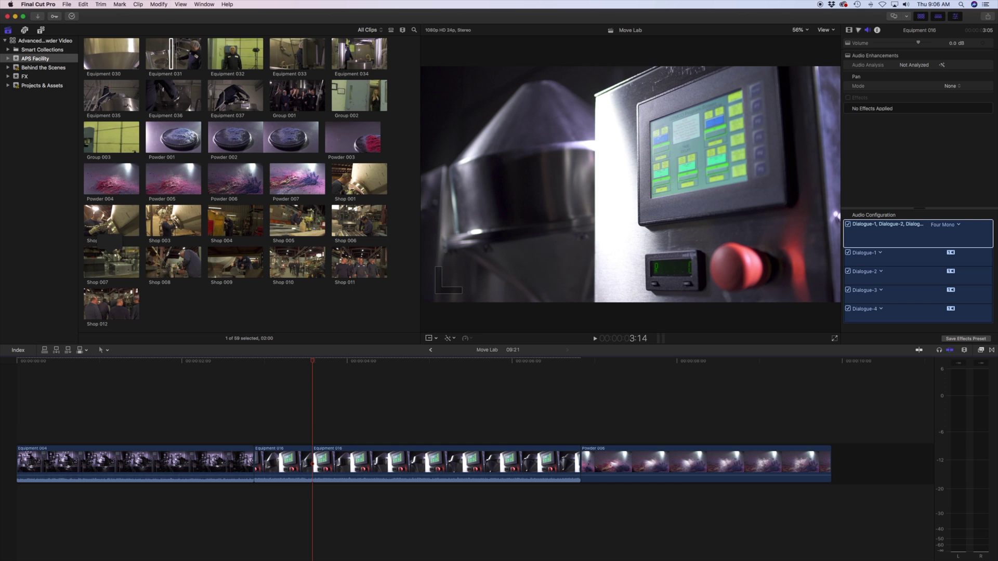
{"action": "key", "text": "backslash"}
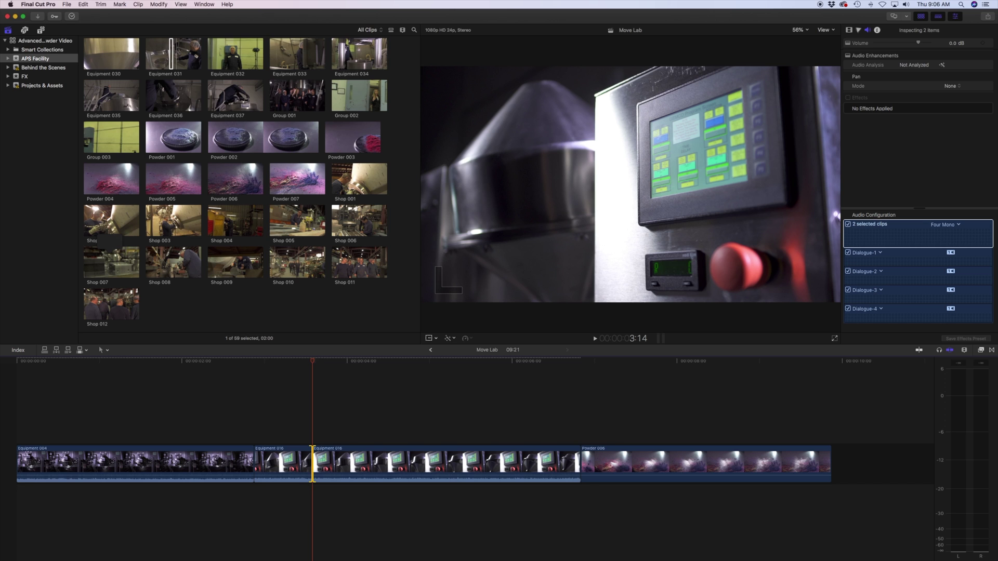
{"action": "key", "text": "c"}
{"action": "key", "text": "super+alt+Up"}
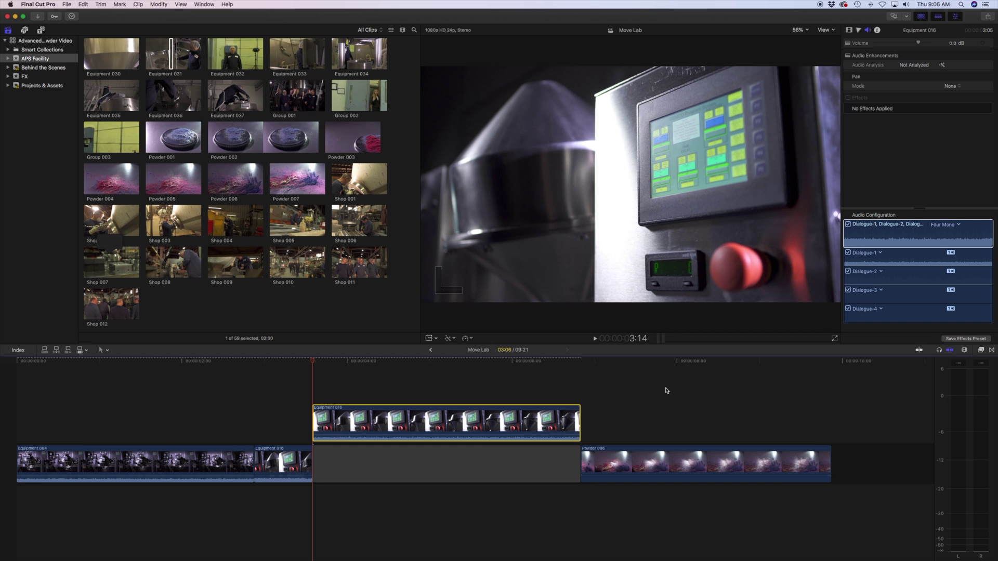
{"action": "key", "text": "super+equal"}
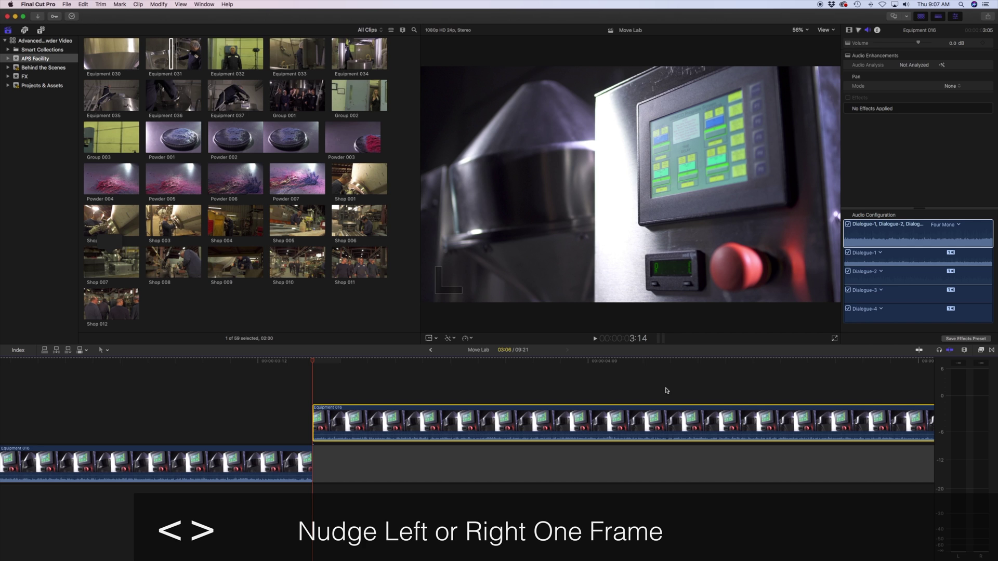
{"action": "key", "text": "comma"}
{"action": "key", "text": "period"}
{"action": "key", "text": "period"}
{"action": "key", "text": "comma"}
{"action": "key", "text": "comma"}
{"action": "key", "text": "period"}
{"action": "key", "text": "comma"}
{"action": "key", "text": "period"}
{"action": "key", "text": "comma"}
{"action": "key", "text": "period"}
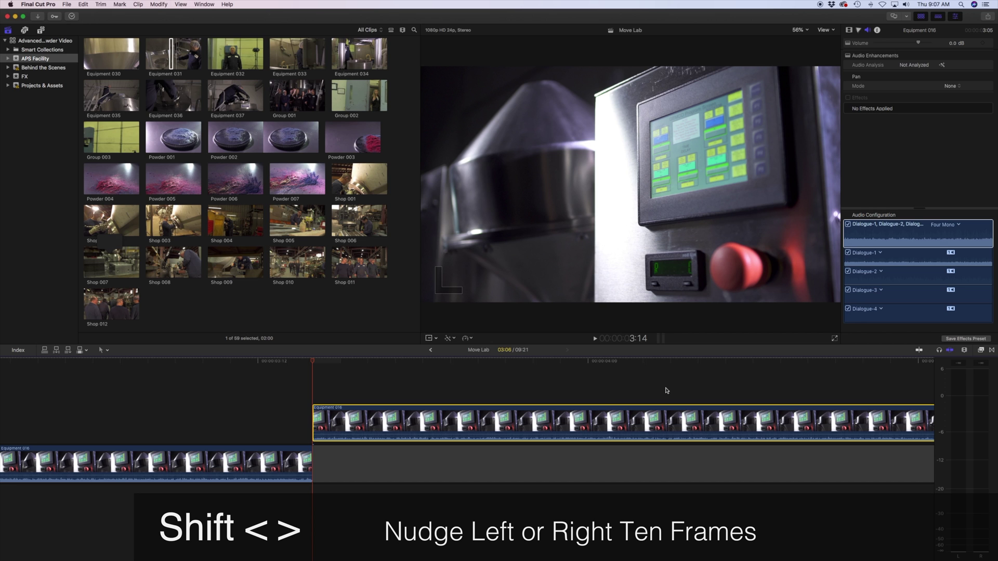
{"action": "key", "text": "shift+period"}
{"action": "key", "text": "shift+comma"}
{"action": "key", "text": "shift+period"}
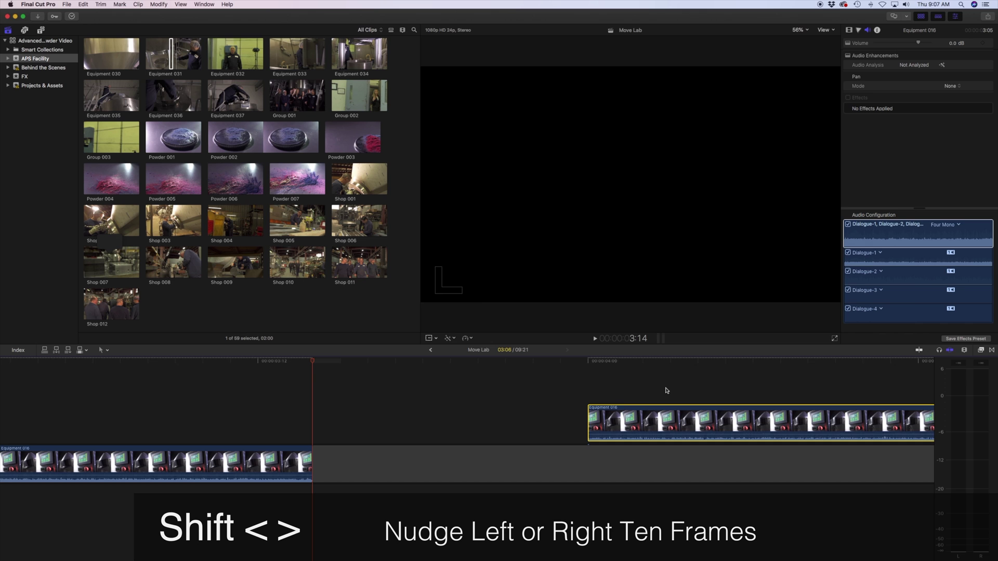
{"action": "key", "text": "shift+comma"}
{"action": "key", "text": "shift+comma"}
{"action": "key", "text": "shift+period"}
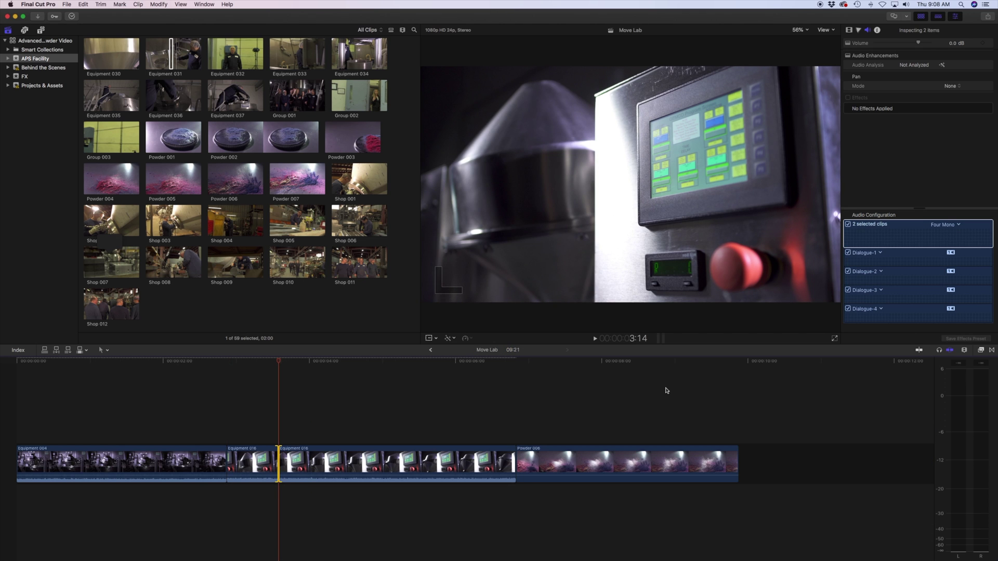
- Delete the short first Equipment 016 piece
{"action": "key", "text": "Up"}
{"action": "key", "text": "Delete"}
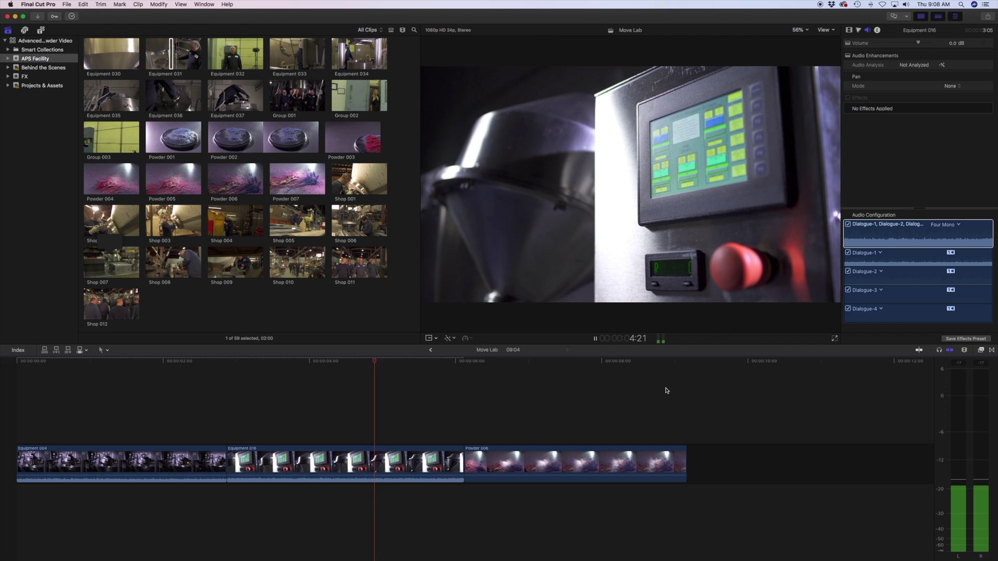
{"action": "key", "text": "space"}
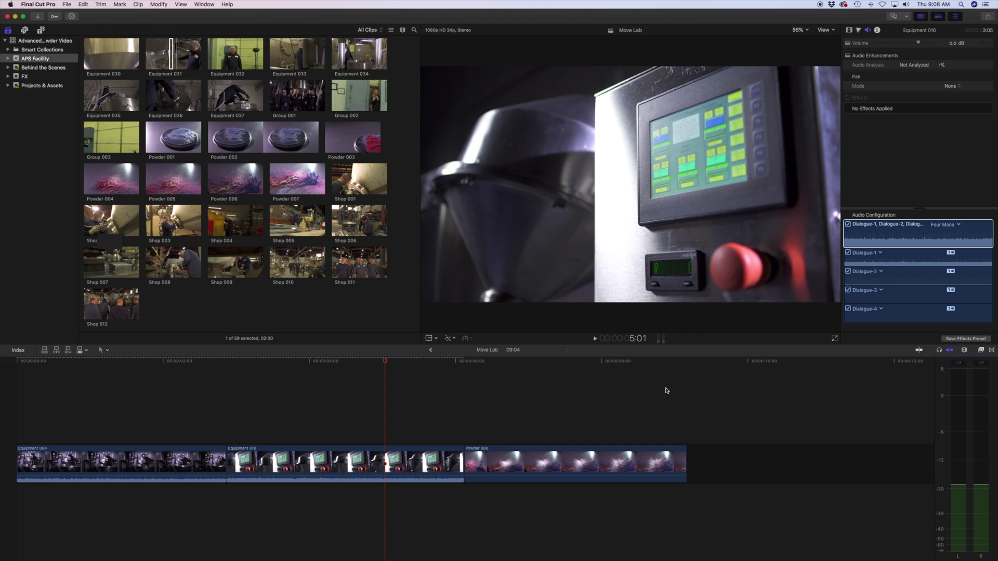
- Trim Equipment 016's end to the playhead at 4:23 and its start at 4:00
{"action": "key", "text": "Down"}
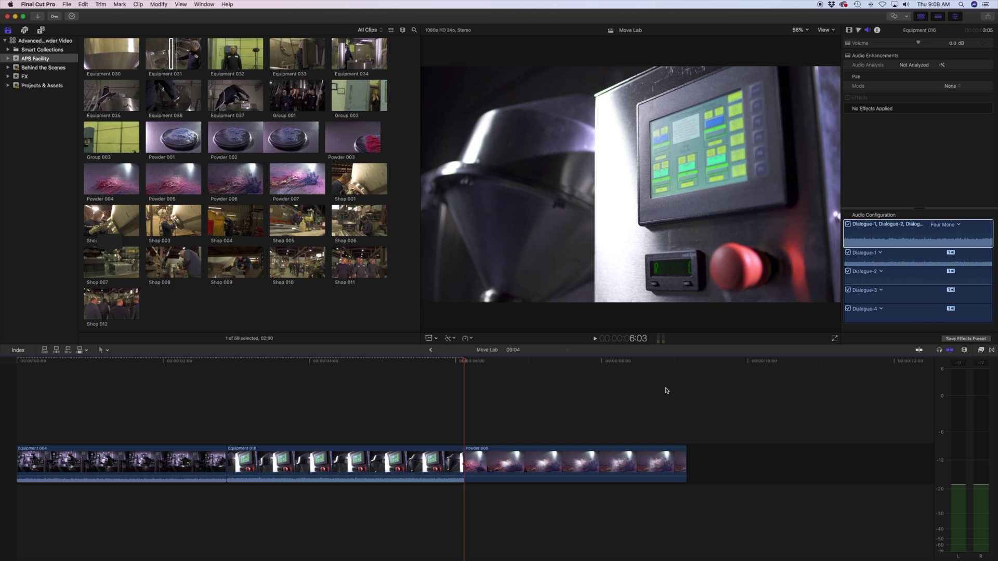
{"action": "key", "text": "bracketleft"}
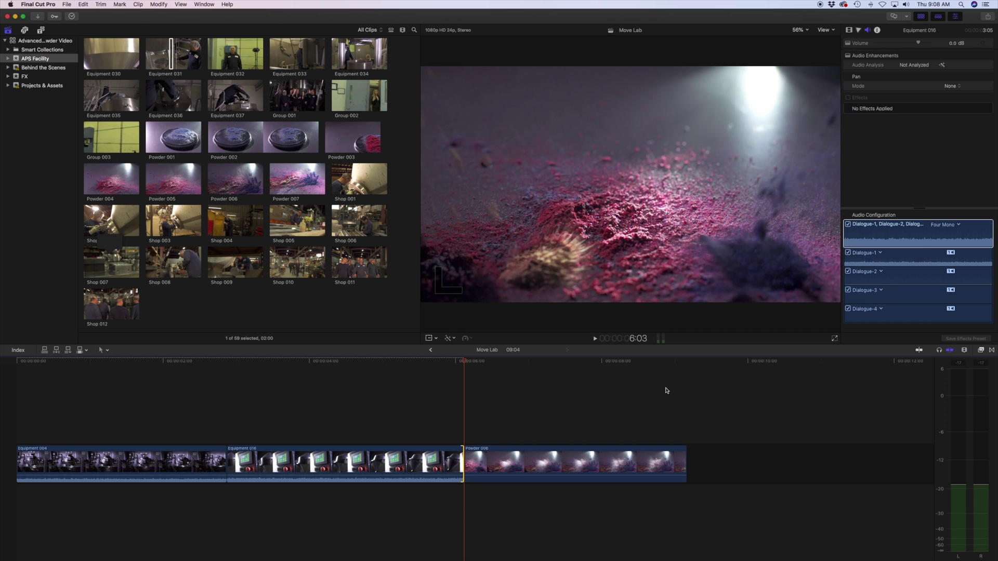
{"action": "left_click", "coordinate": [395, 362]}
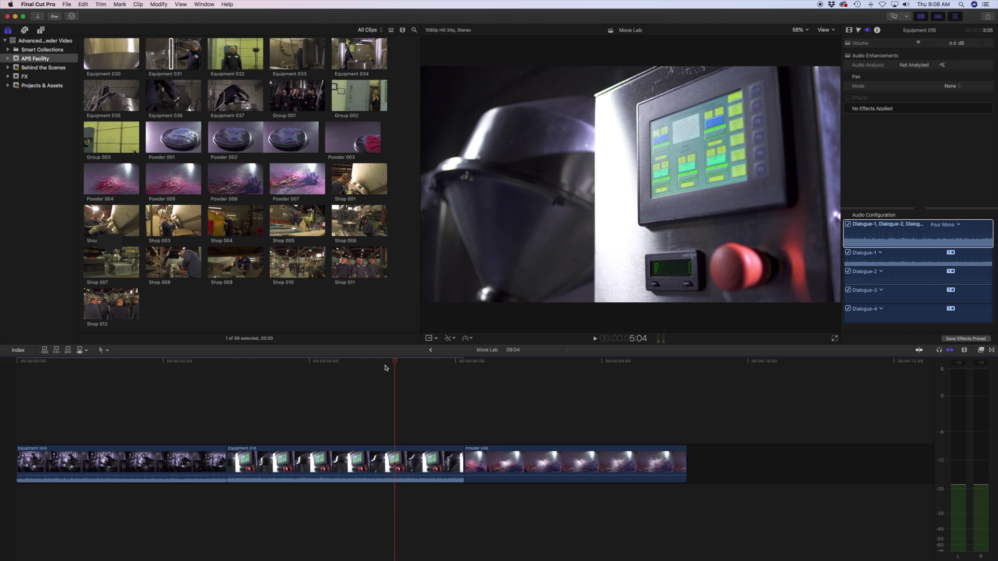
{"action": "left_click", "coordinate": [421, 362]}
{"action": "key", "text": "Down"}
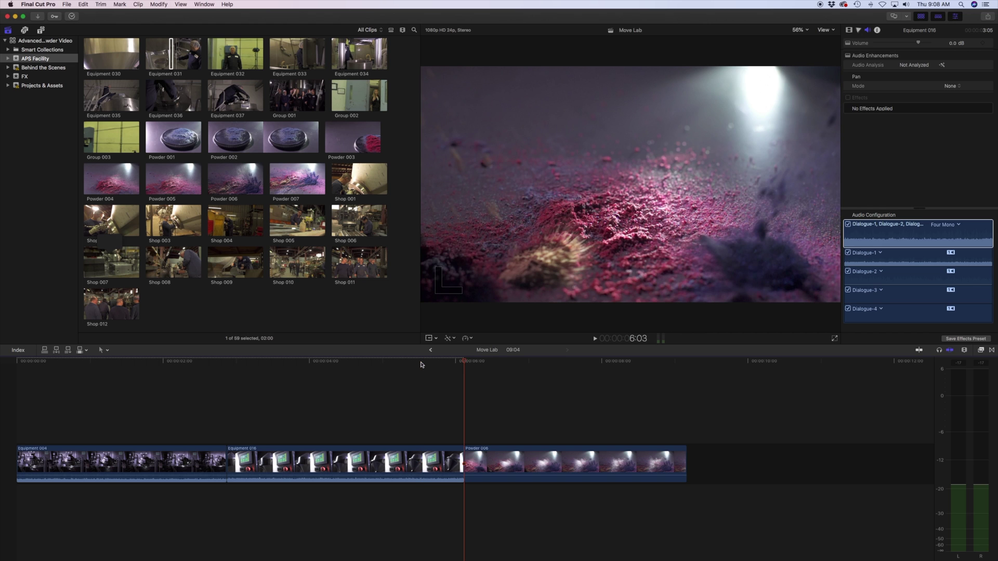
{"action": "key", "text": "bracketright"}
{"action": "key", "text": "Left"}
{"action": "key", "text": "Left"}
{"action": "key", "text": "Left"}
{"action": "key", "text": "Left"}
{"action": "key", "text": "Left"}
{"action": "key", "text": "Left"}
{"action": "key", "text": "Left"}
{"action": "key", "text": "Left"}
{"action": "key", "text": "Left"}
{"action": "key", "text": "Left"}
{"action": "key", "text": "Left"}
{"action": "key", "text": "Left"}
{"action": "key", "text": "Left"}
{"action": "key", "text": "Left"}
{"action": "key", "text": "Left"}
{"action": "key", "text": "Left"}
{"action": "key", "text": "Left"}
{"action": "key", "text": "Left"}
{"action": "key", "text": "Left"}
{"action": "key", "text": "Left"}
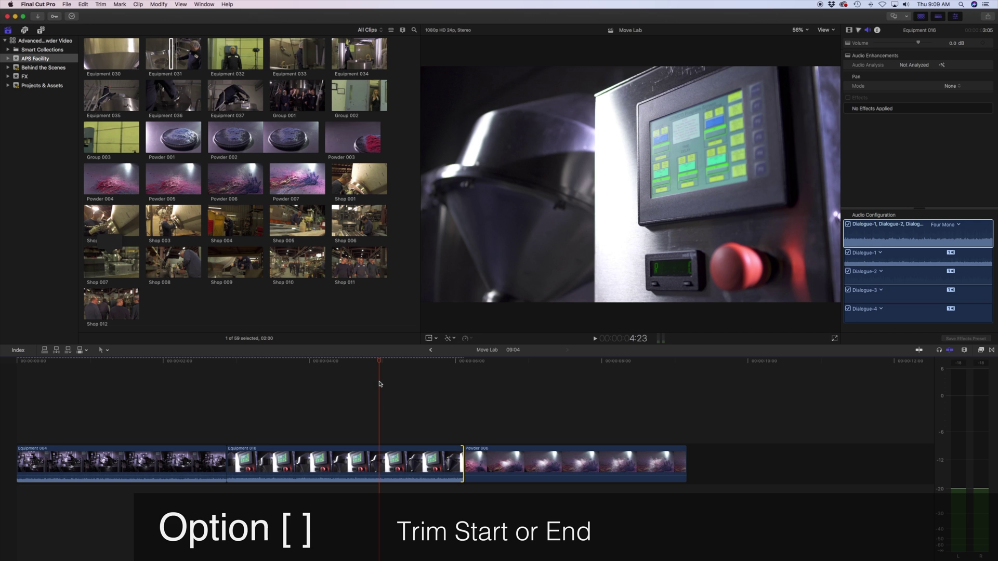
{"action": "key", "text": "alt+bracketright"}
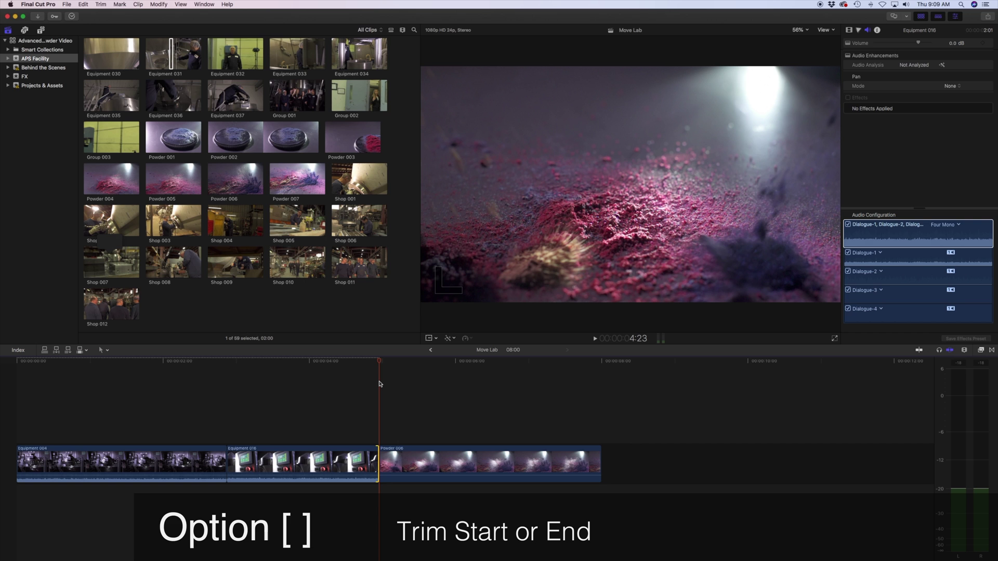
{"action": "key", "text": "j"}
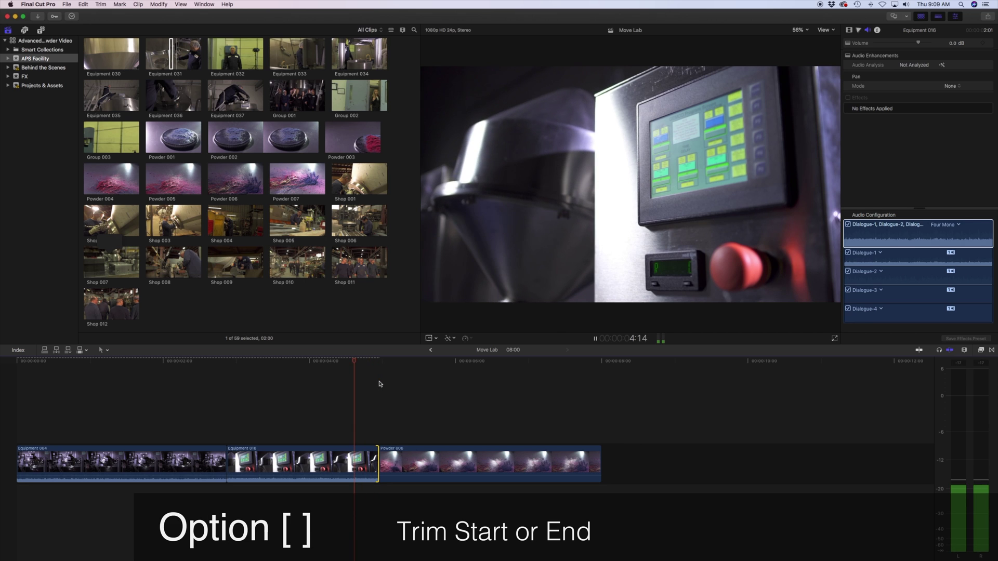
{"action": "key", "text": "k"}
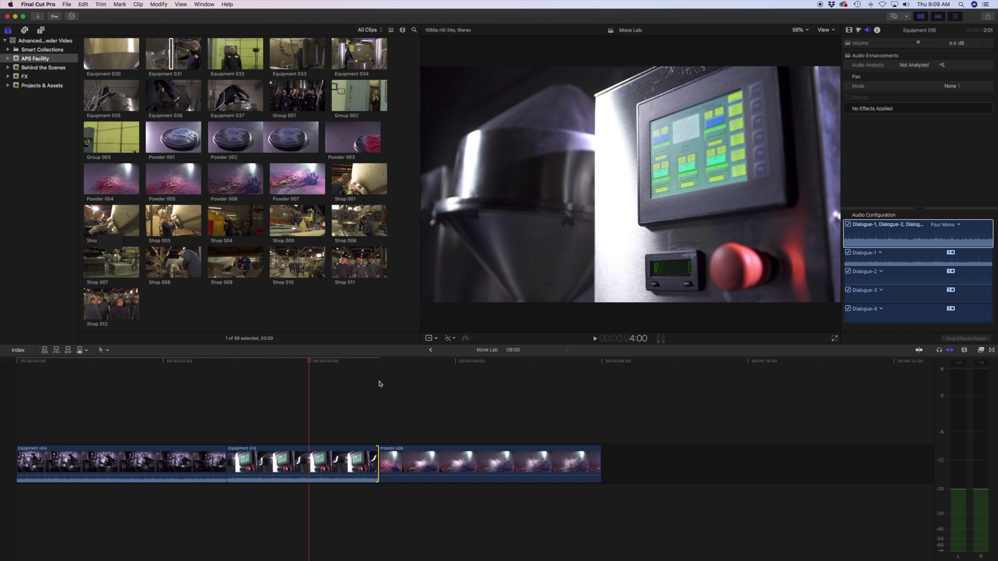
{"action": "key", "text": "alt+bracketleft"}
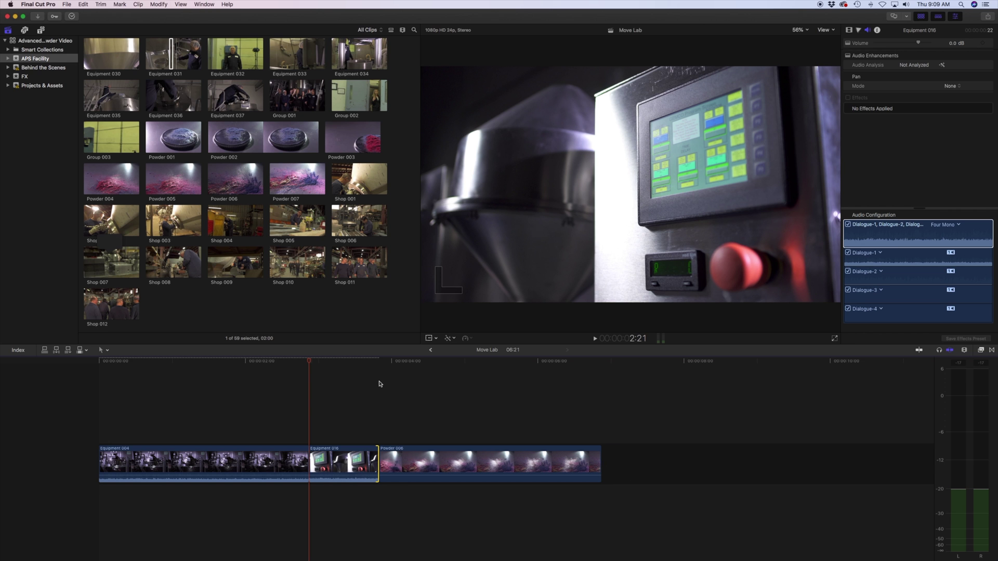
- Trim Powder 006's start and end to the playhead during playback
{"action": "key", "text": "Down"}
{"action": "key", "text": "space"}
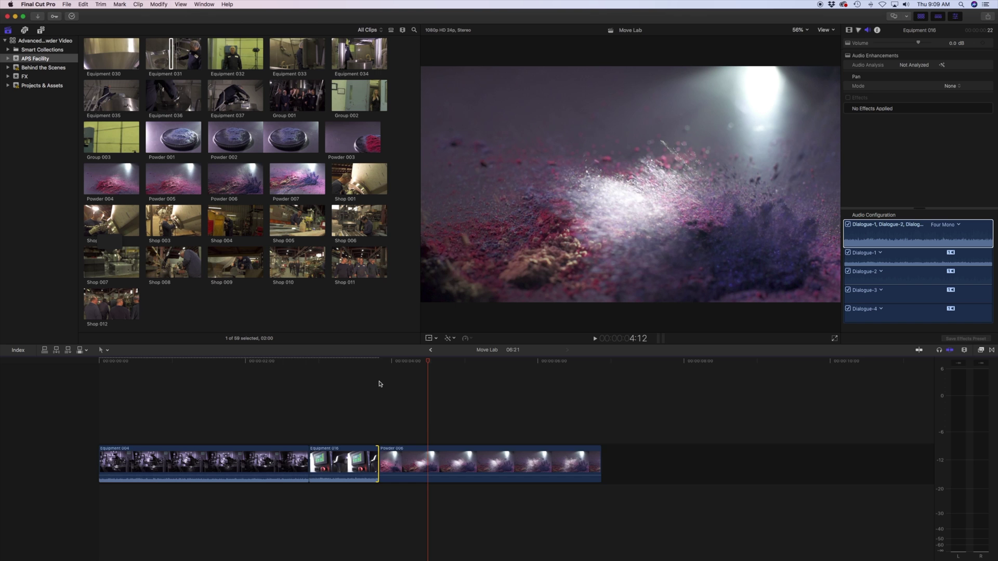
{"action": "key", "text": "alt+bracketleft"}
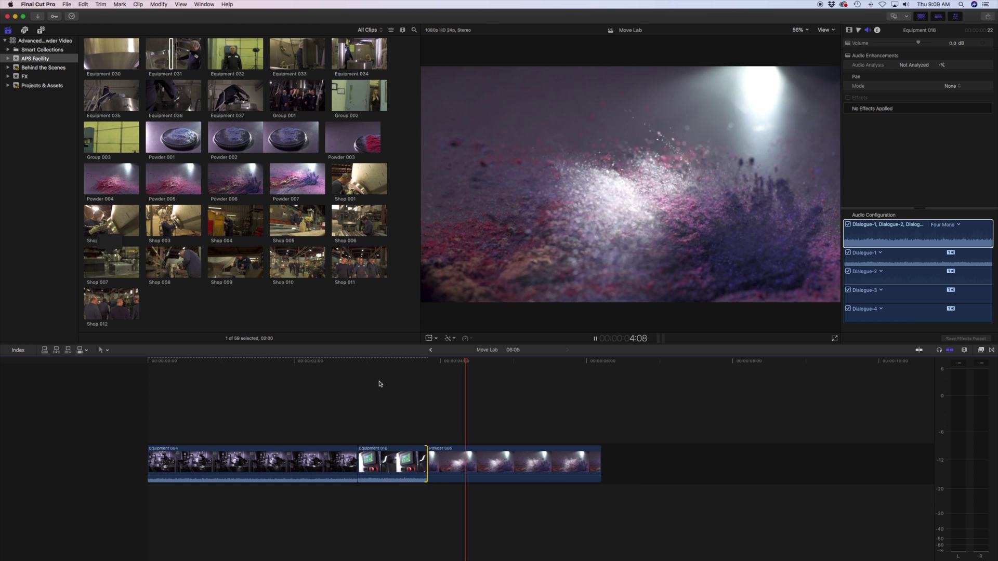
{"action": "key", "text": "space"}
{"action": "key", "text": "alt+bracketright"}
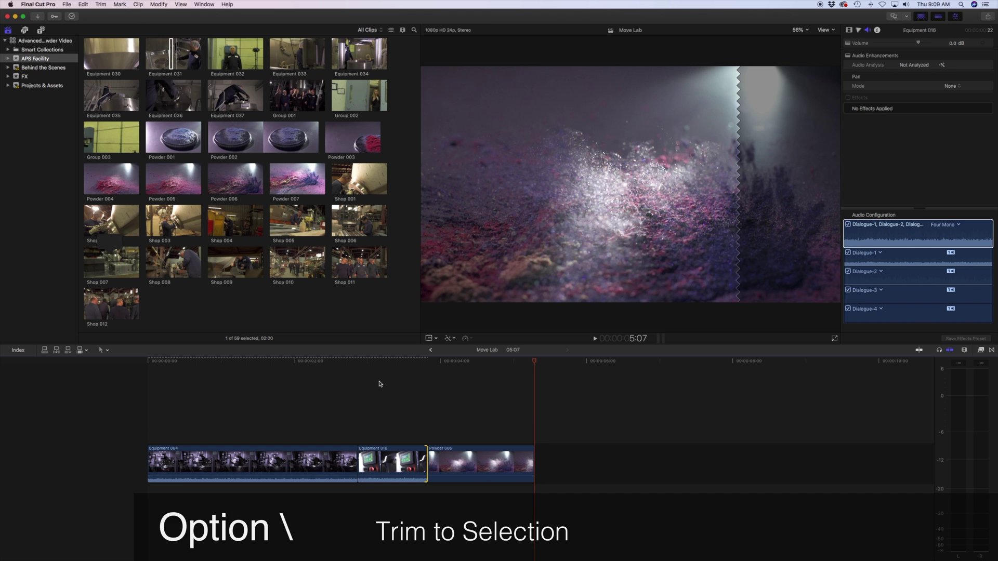
- Mark a 16-frame range inside Powder 006 with the Range tool and Trim to Selection
{"action": "key", "text": "r"}
{"action": "left_click", "coordinate": [461, 393]}
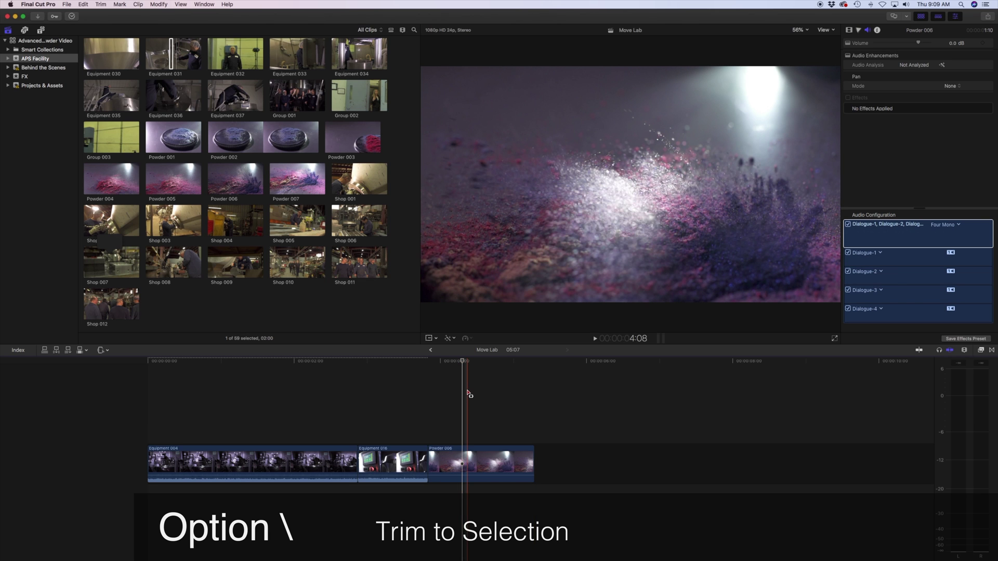
{"action": "left_click_drag", "start_coordinate": [452, 463], "coordinate": [501, 463]}
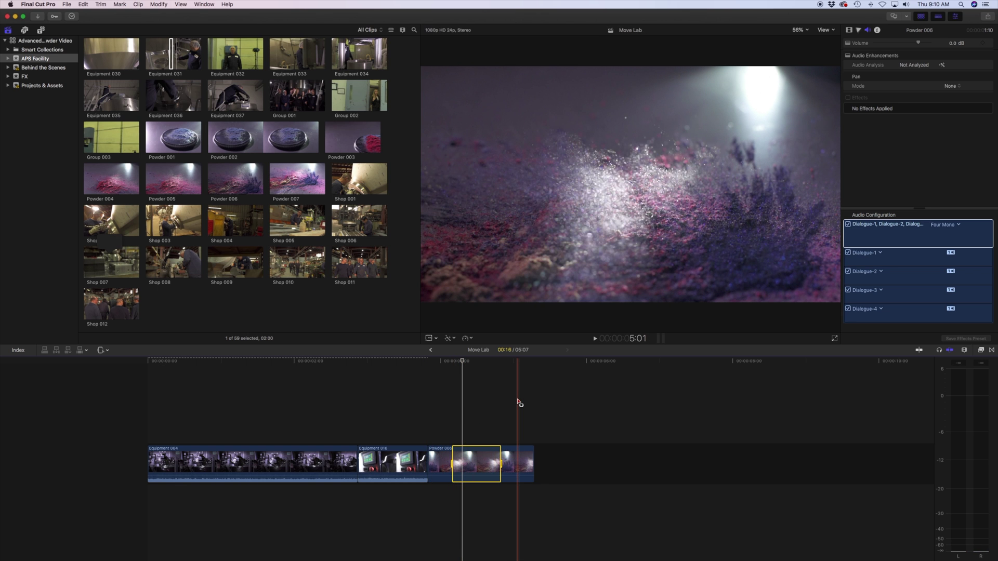
{"action": "key", "text": "alt+backslash"}
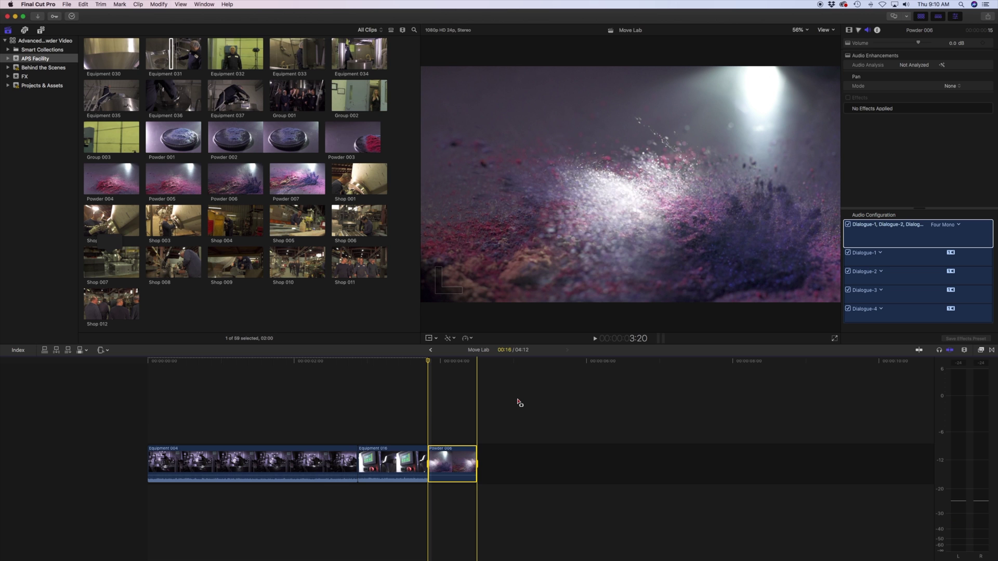